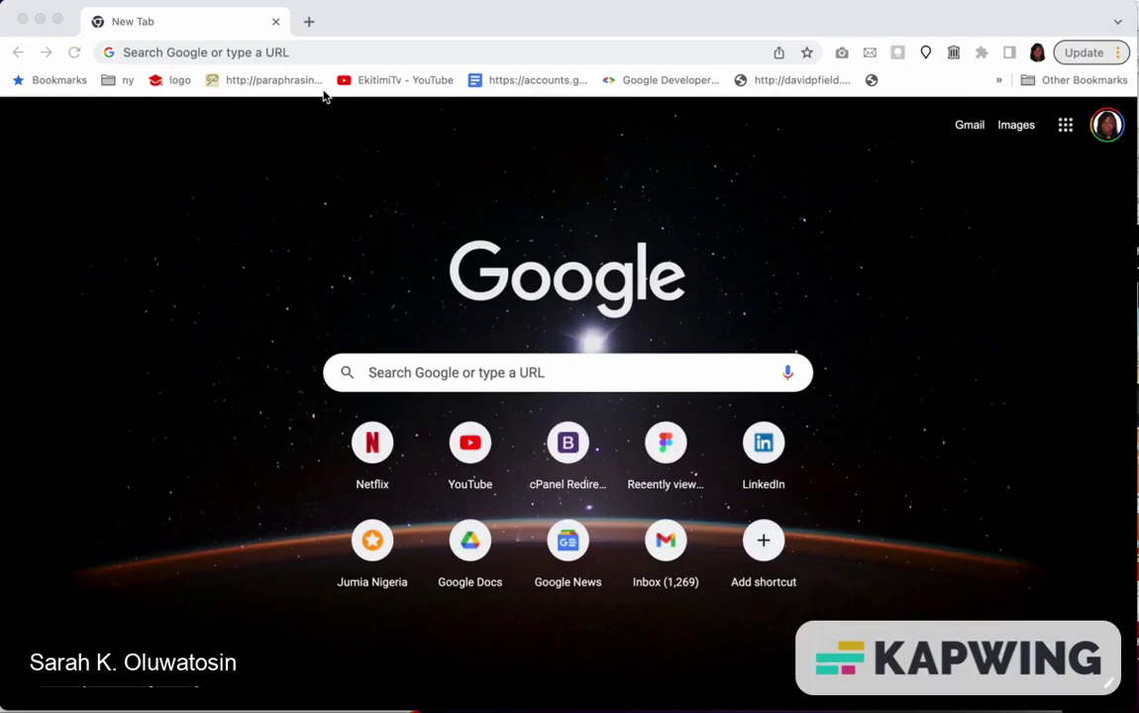
Go to visily.ai in the browser from the address bar suggestion.
left_click(281, 56)
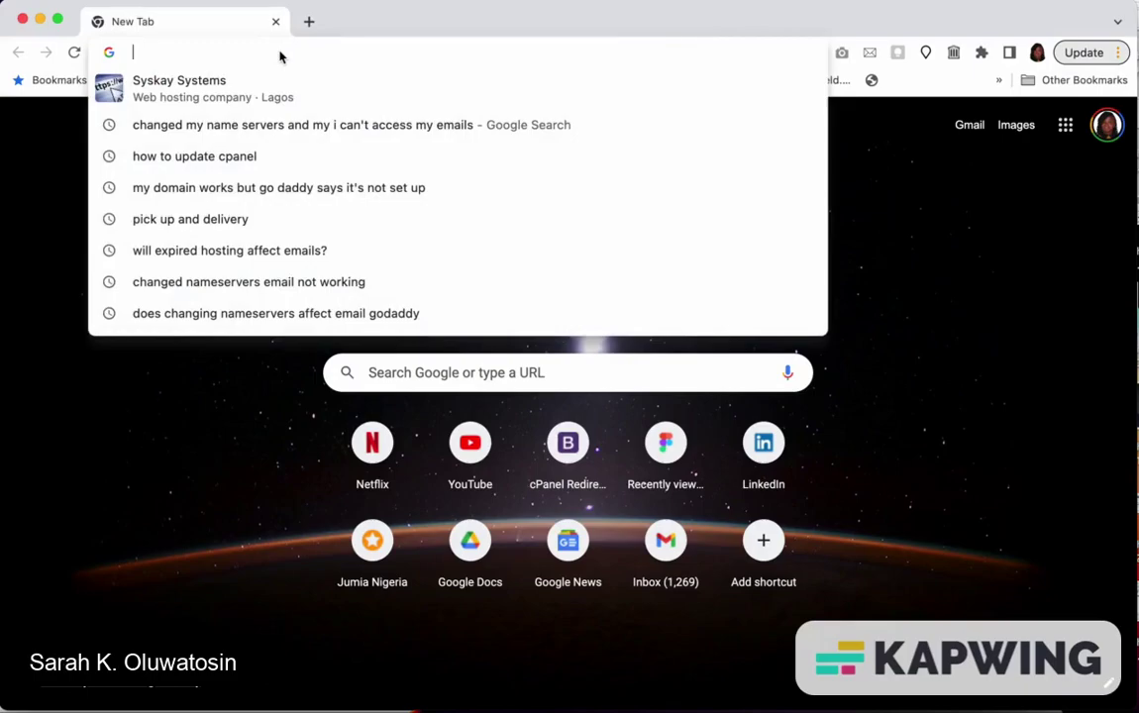
type("visi")
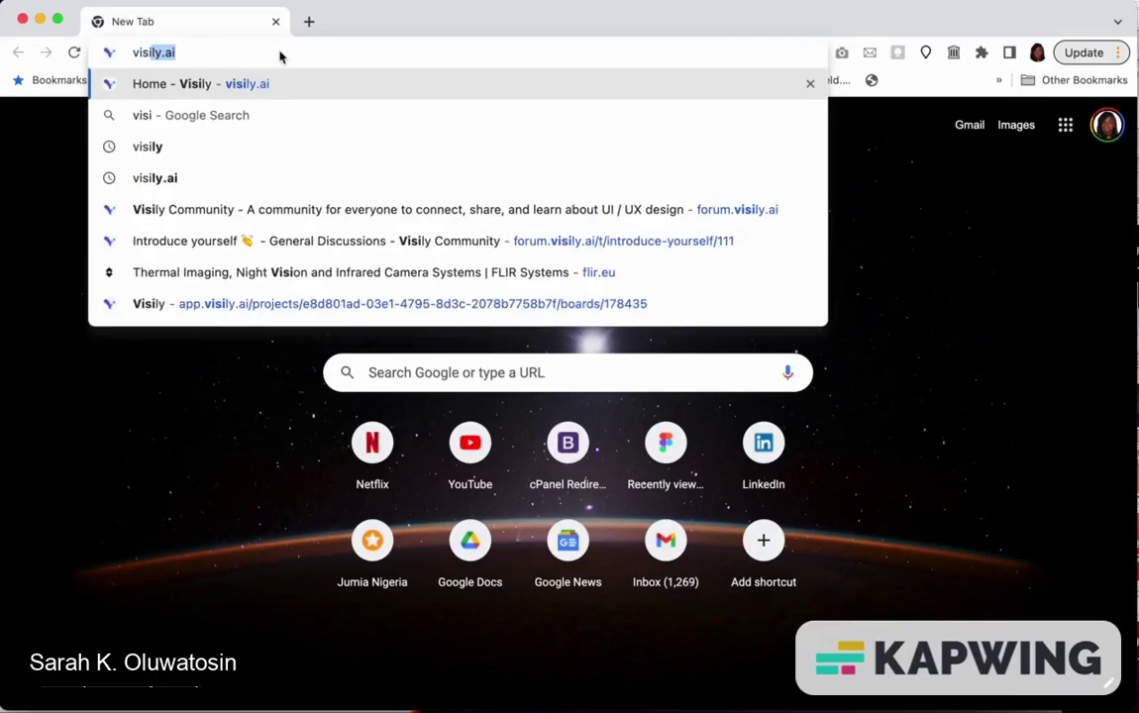
key("Return")
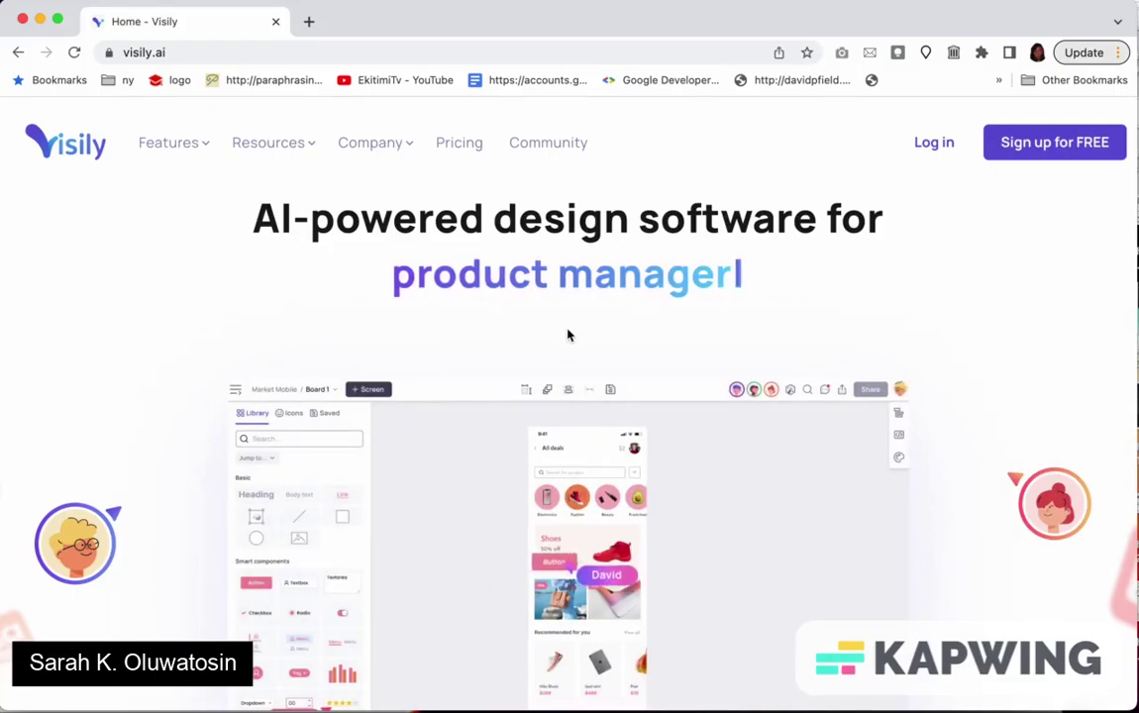
Scroll through the Visily homepage sections and back up.
scroll(568, 332, "down", 10)
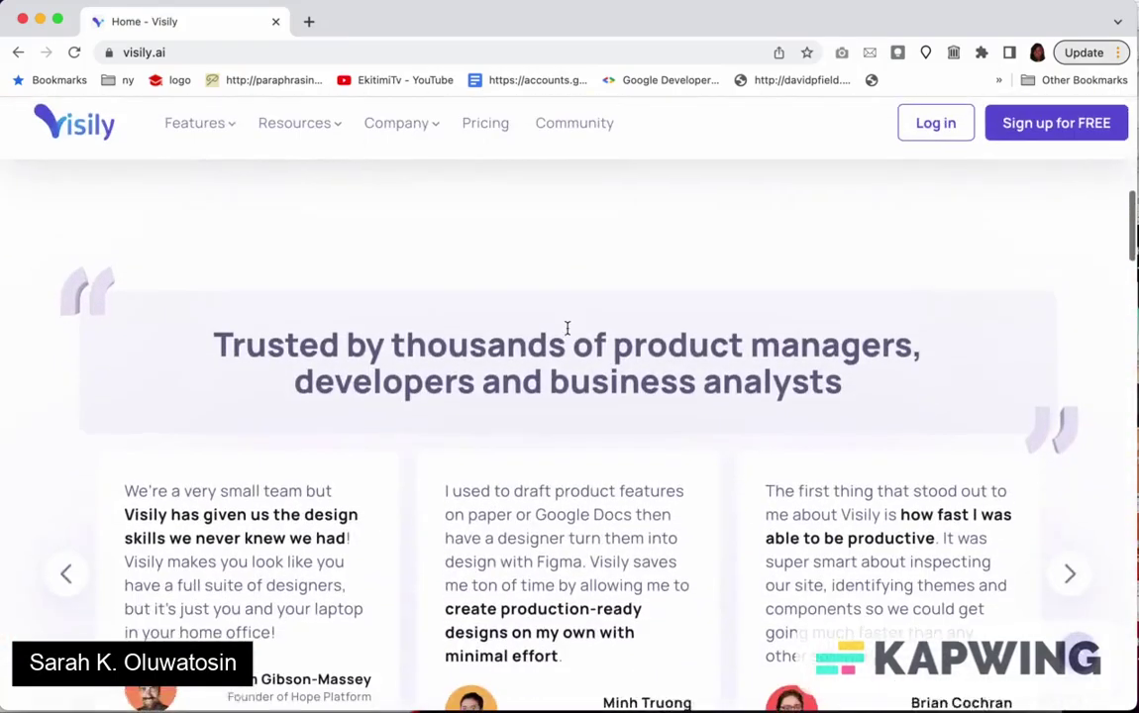
scroll(567, 330, "down", 10)
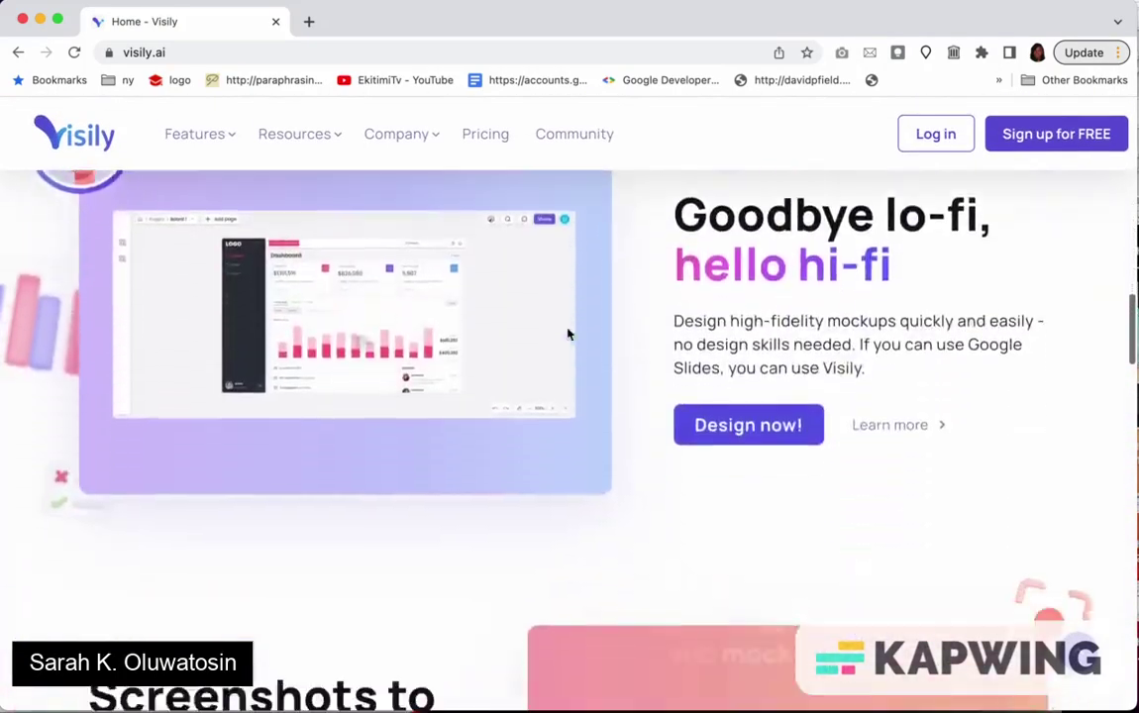
scroll(568, 334, "down", 10)
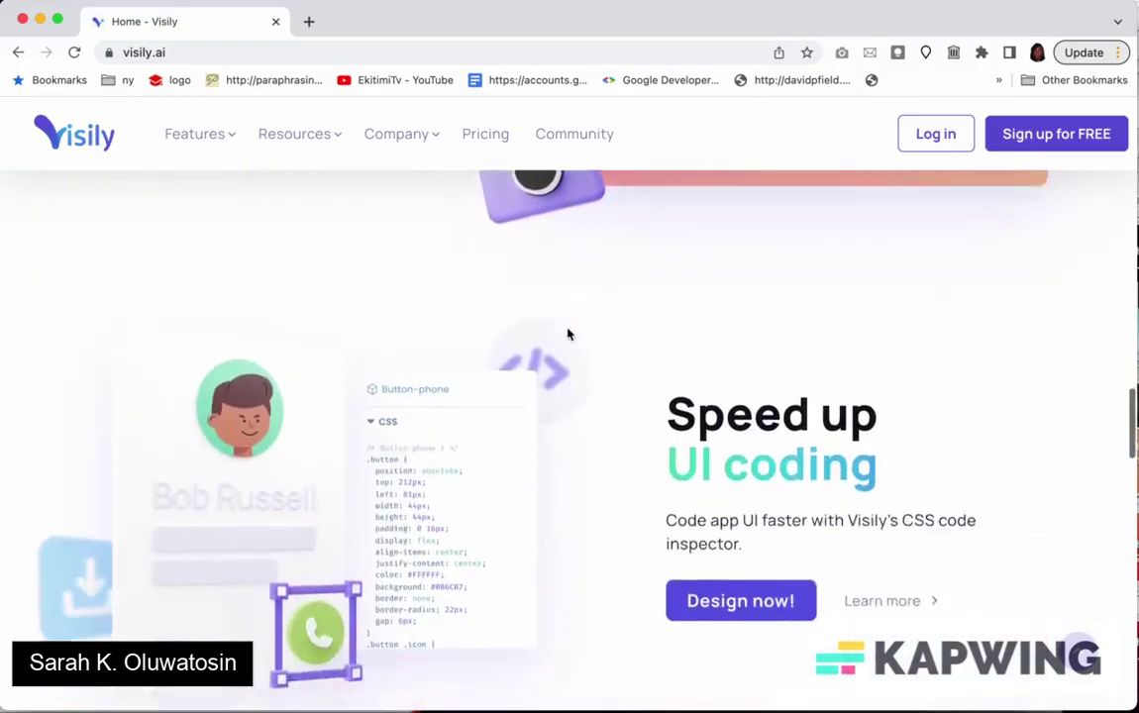
scroll(567, 334, "down", 15)
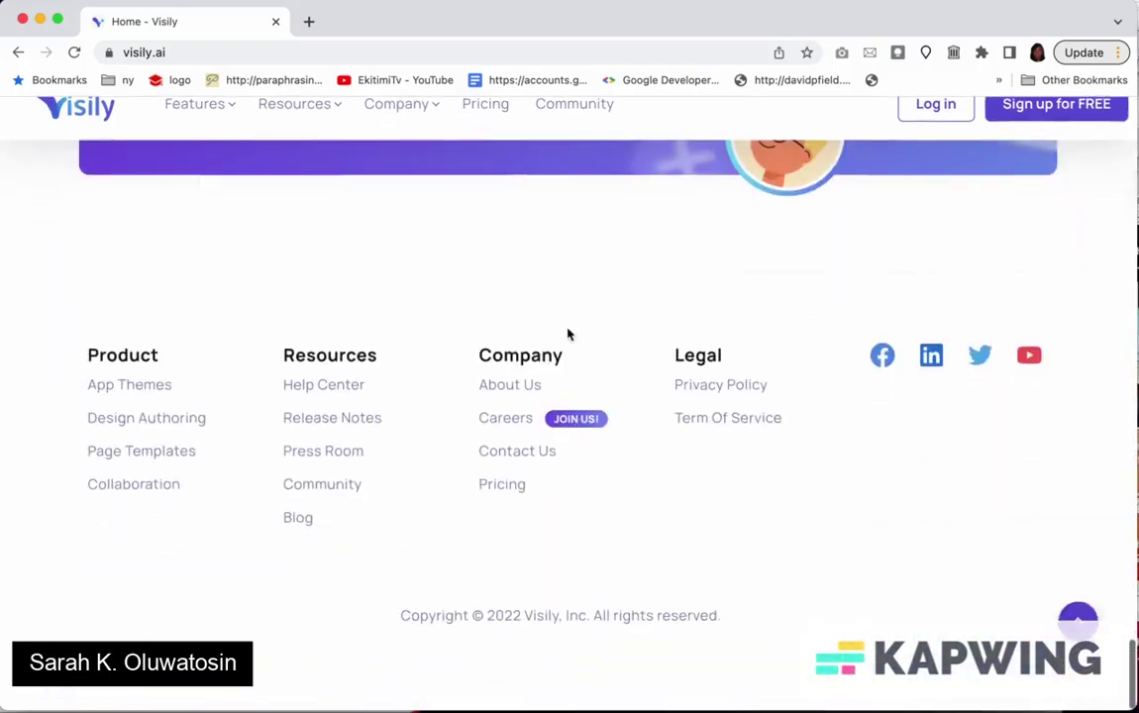
scroll(568, 334, "up", 20)
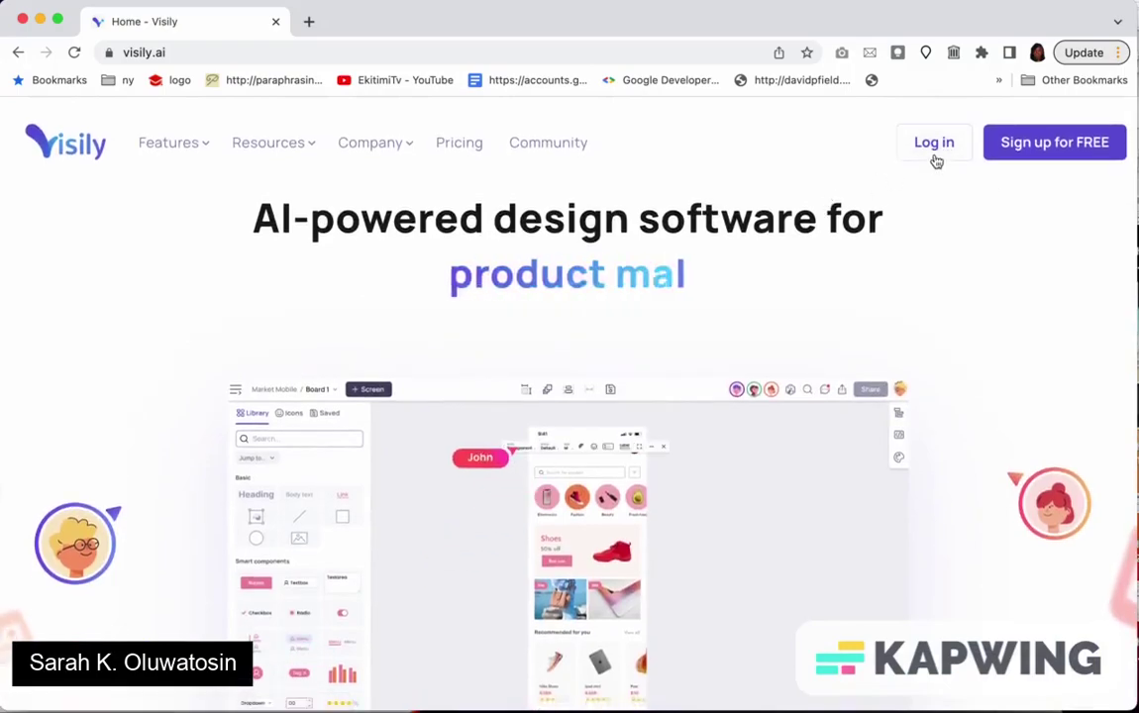
Log in, start a new project named 'Awesome Test App' and show Web templates.
left_click(937, 157)
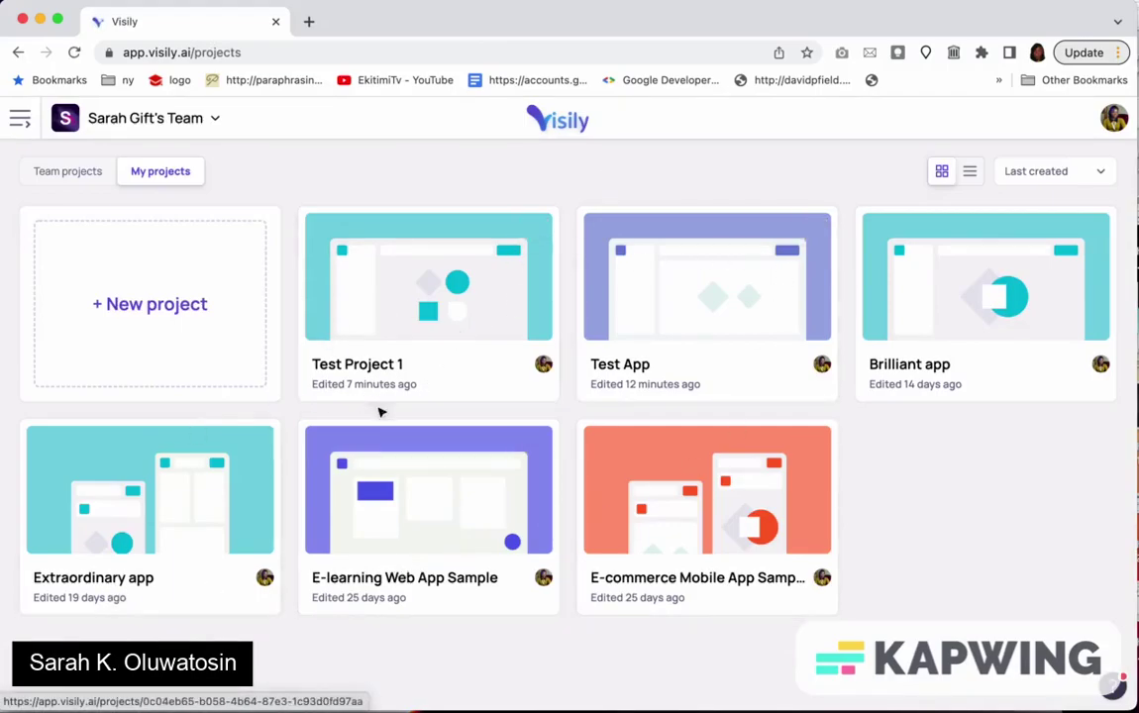
left_click(169, 324)
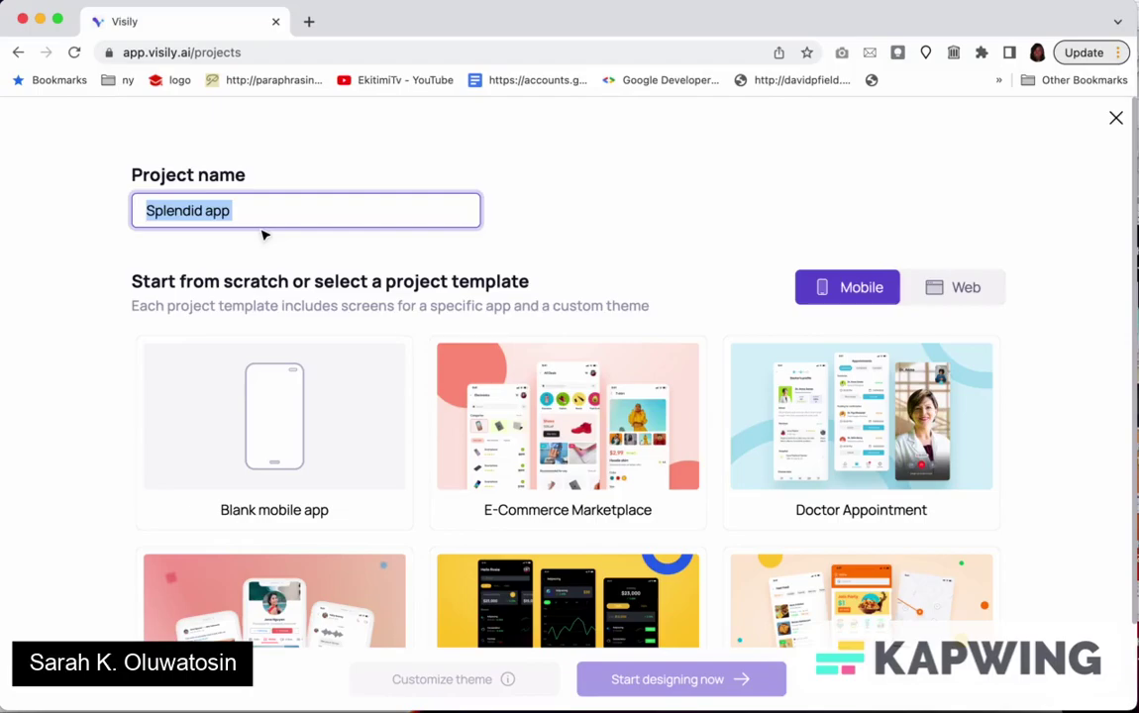
type("Awesome Test App")
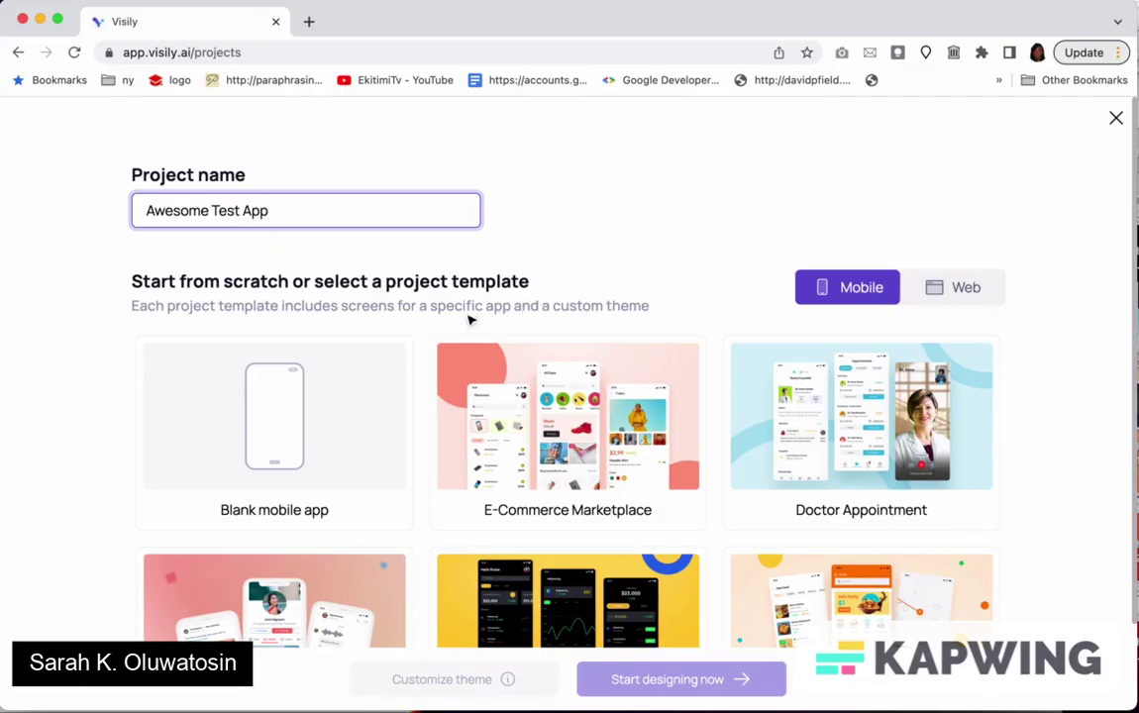
left_click(961, 297)
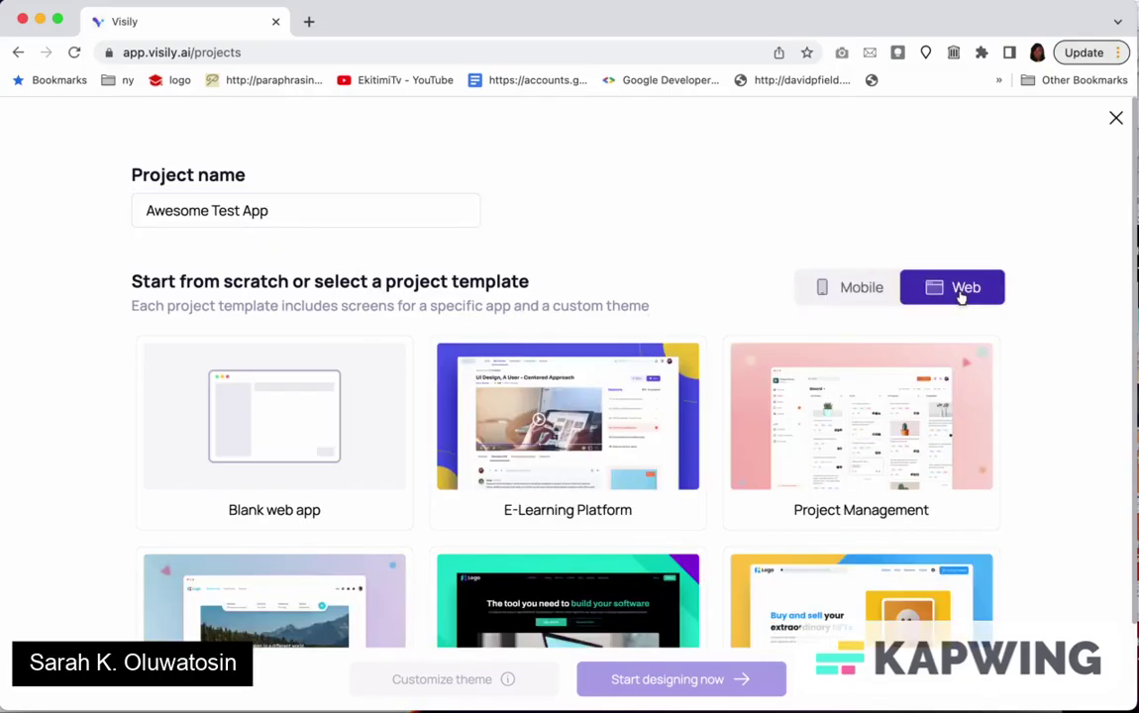
scroll(898, 353, "down", 3)
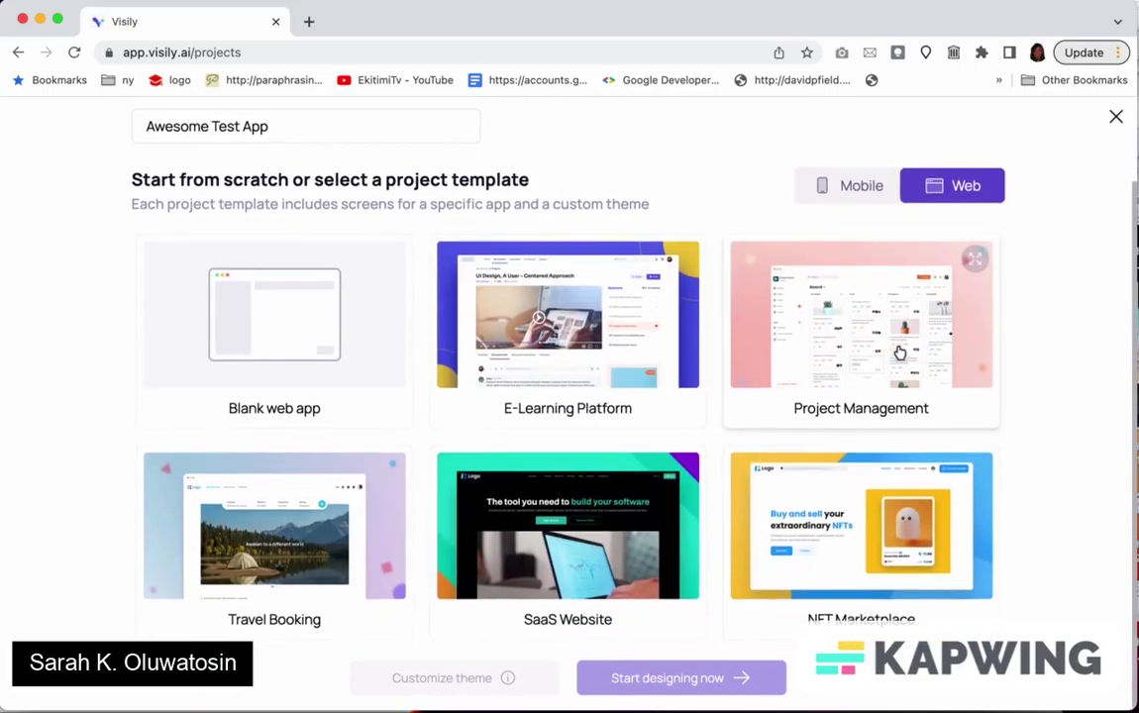
Choose the Blank web app template for Awesome Test App.
left_click(362, 405)
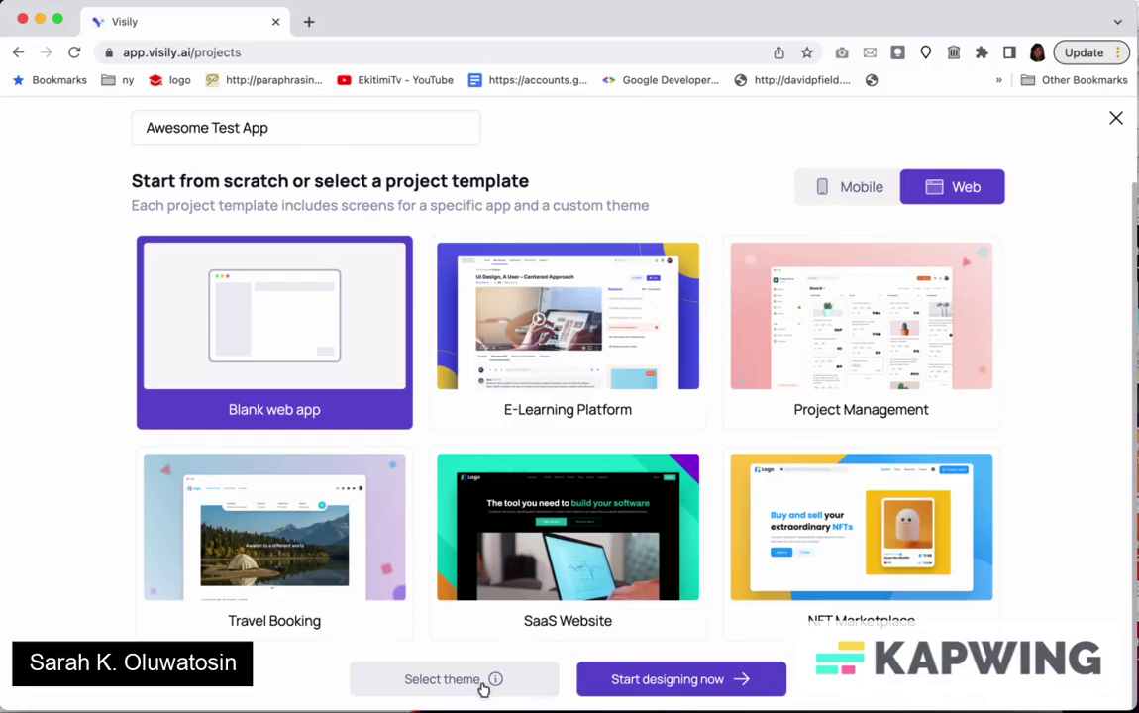
mouse_move(491, 683)
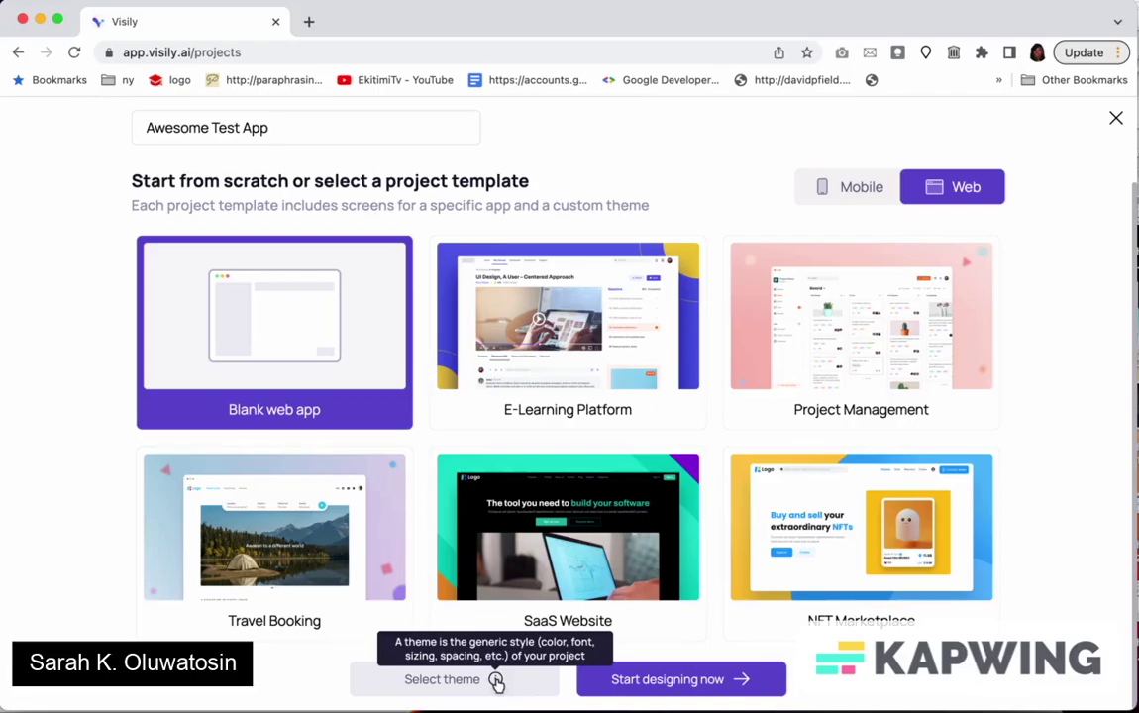
Open theme setup and browse the theme library before returning to the options.
left_click(444, 680)
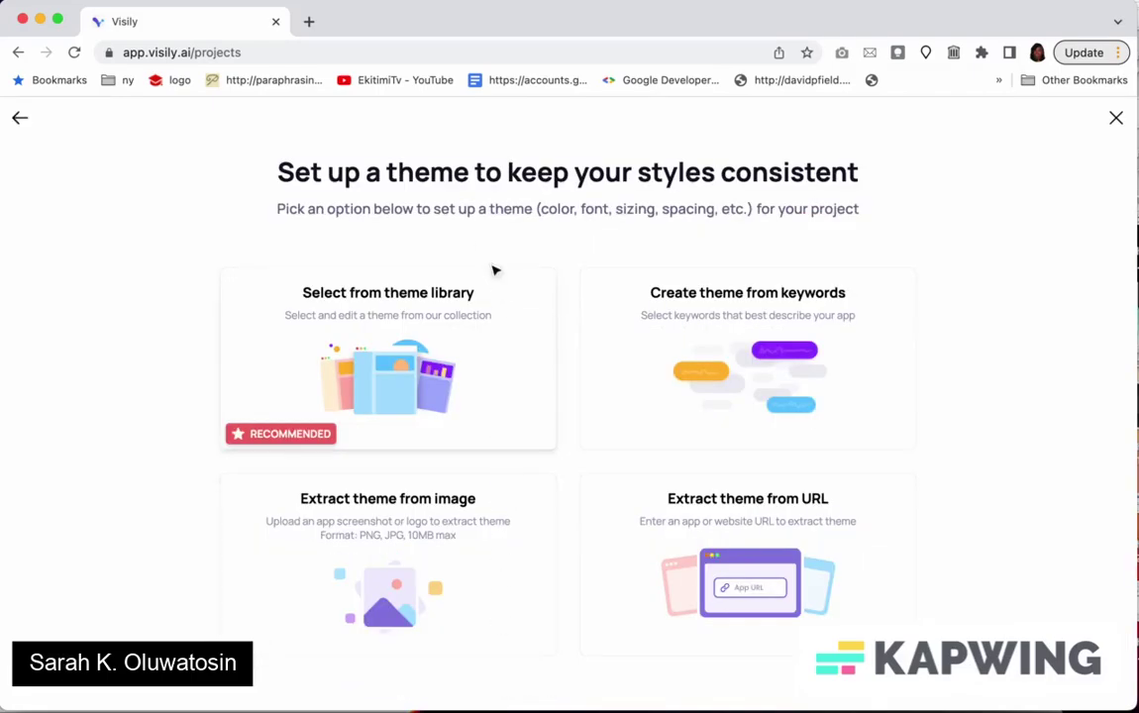
left_click(376, 307)
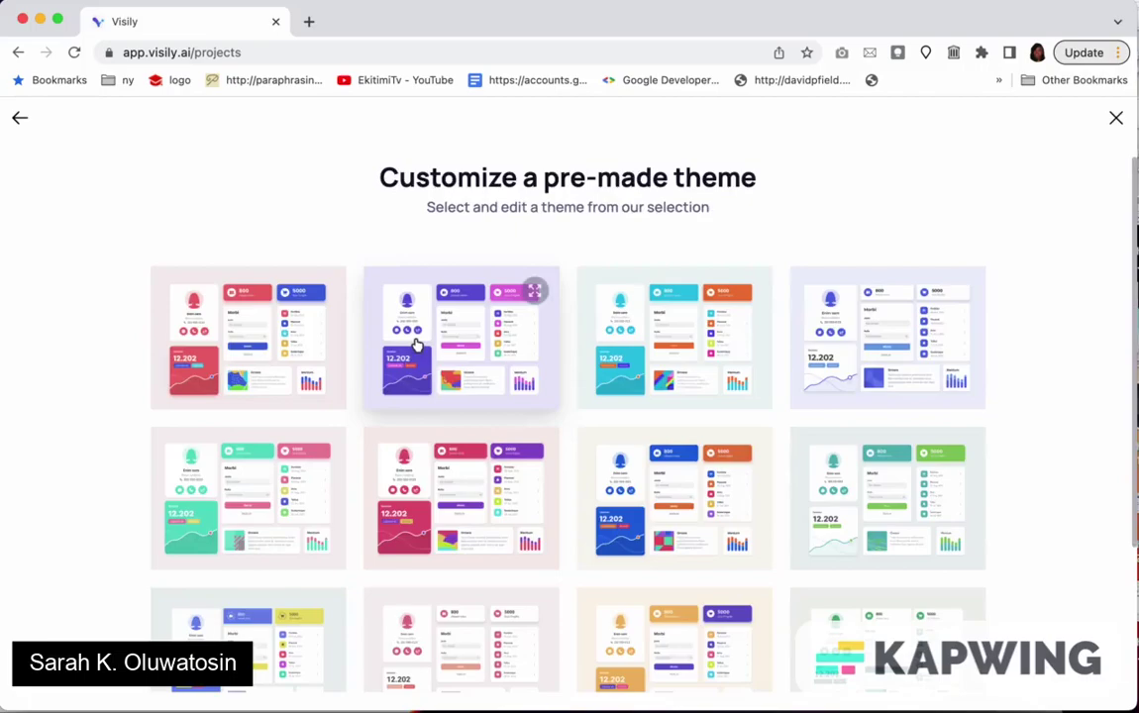
scroll(785, 418, "down", 2)
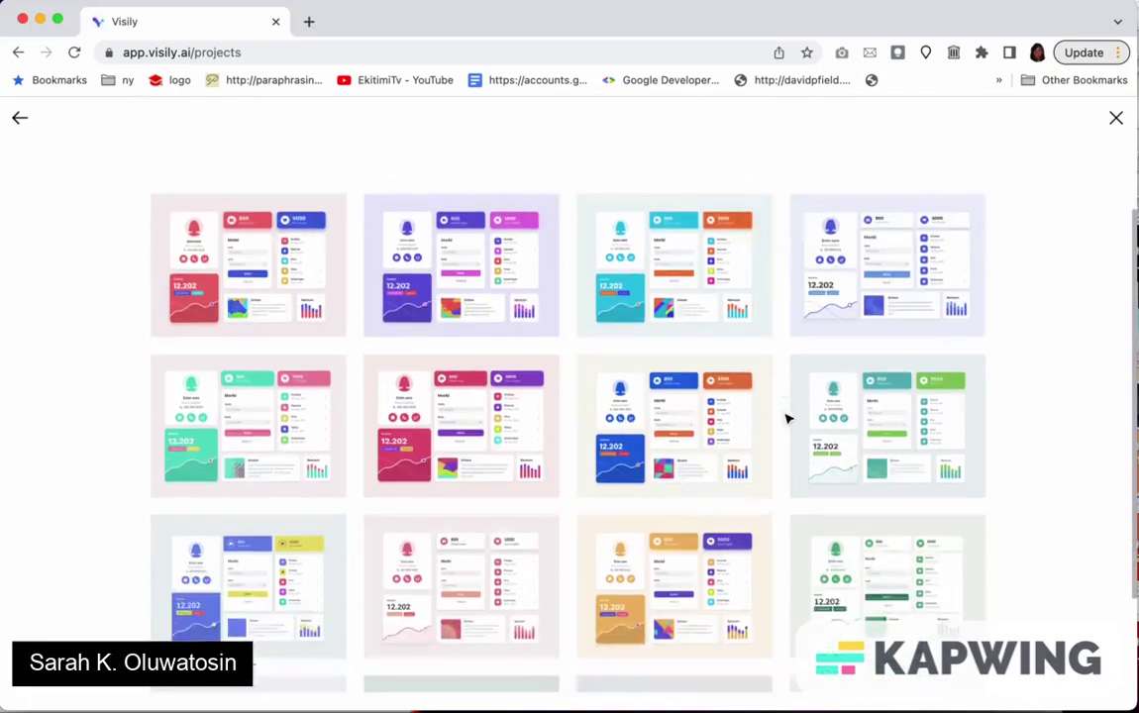
scroll(785, 418, "down", 2)
scroll(623, 394, "up", 4)
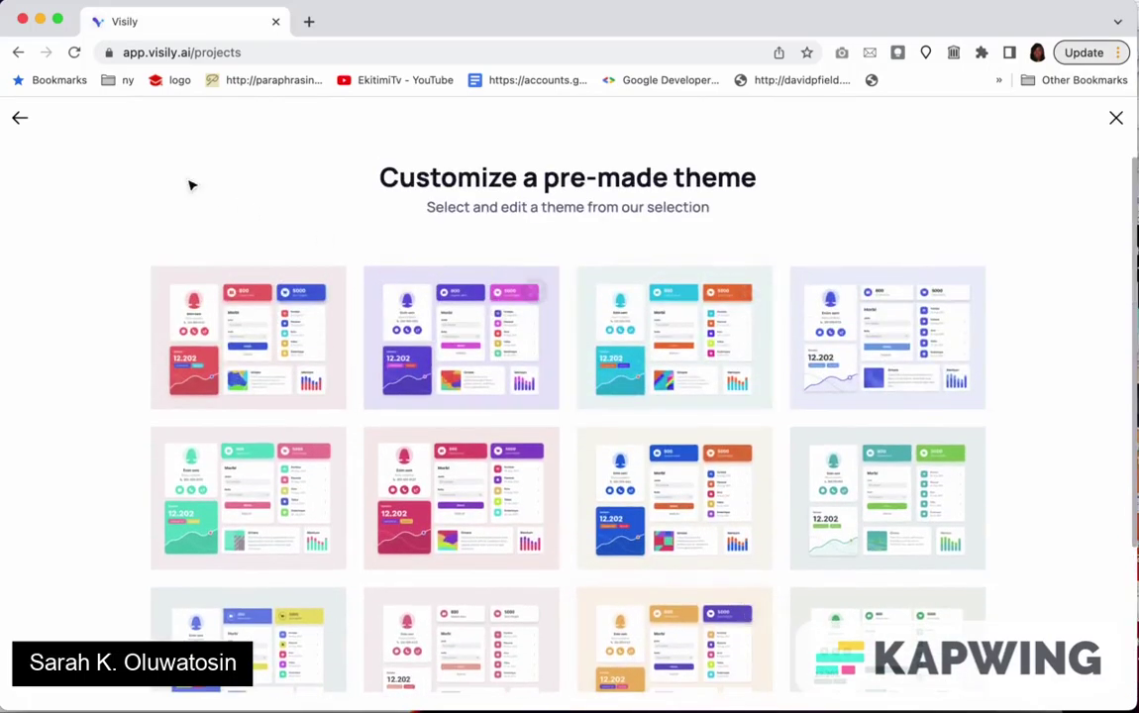
left_click(18, 117)
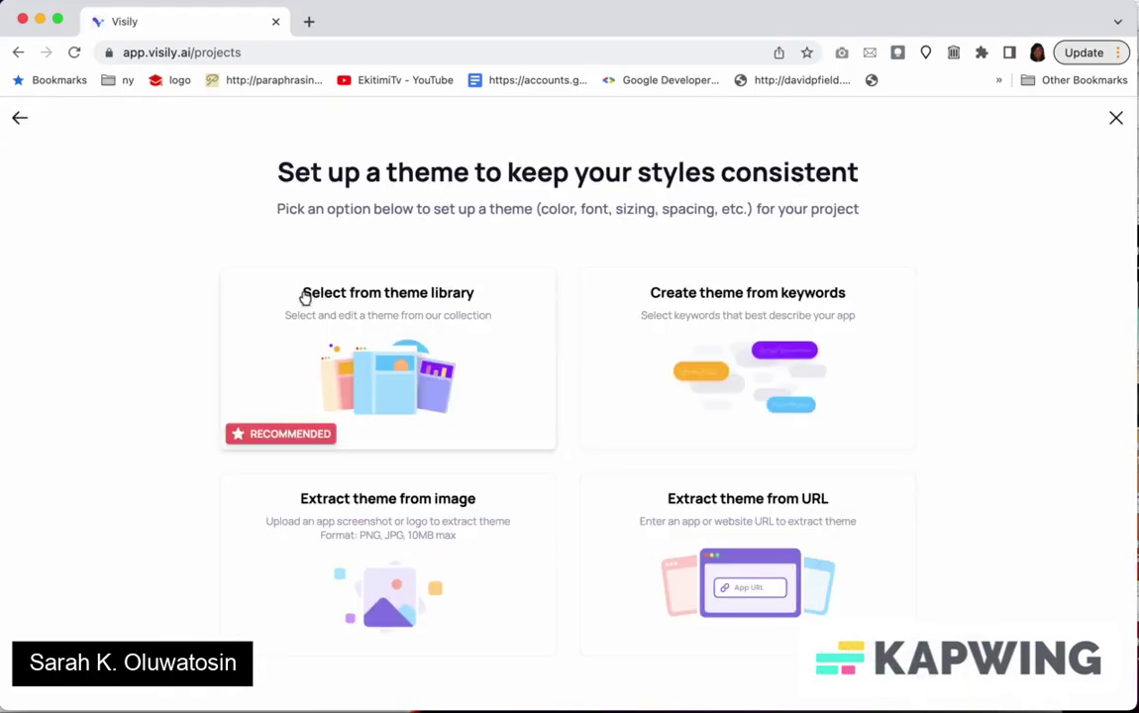
Try creating a theme from the keywords Bold and Formal, then go back.
left_click(604, 326)
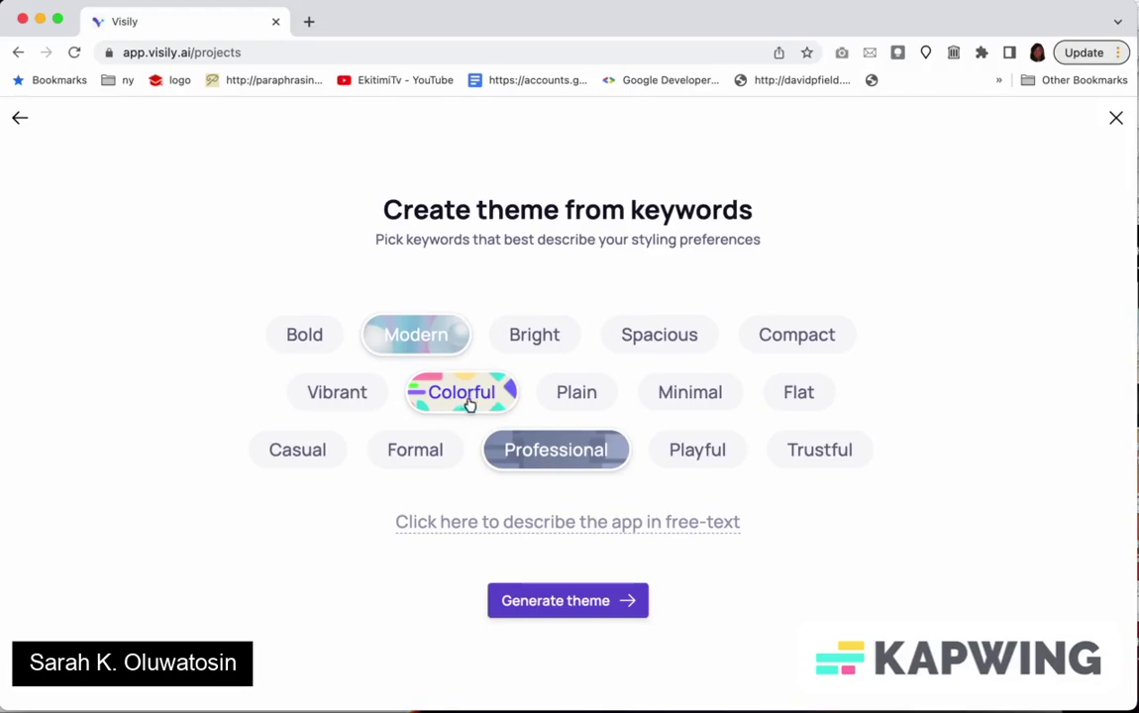
left_click(307, 336)
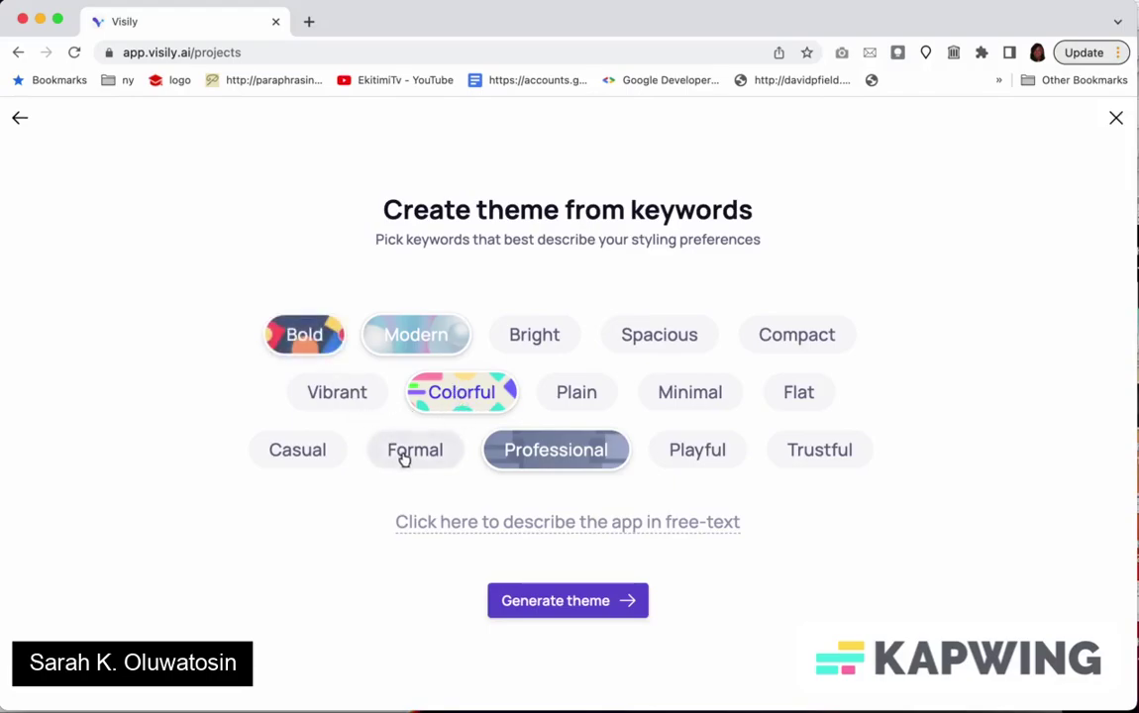
left_click(416, 455)
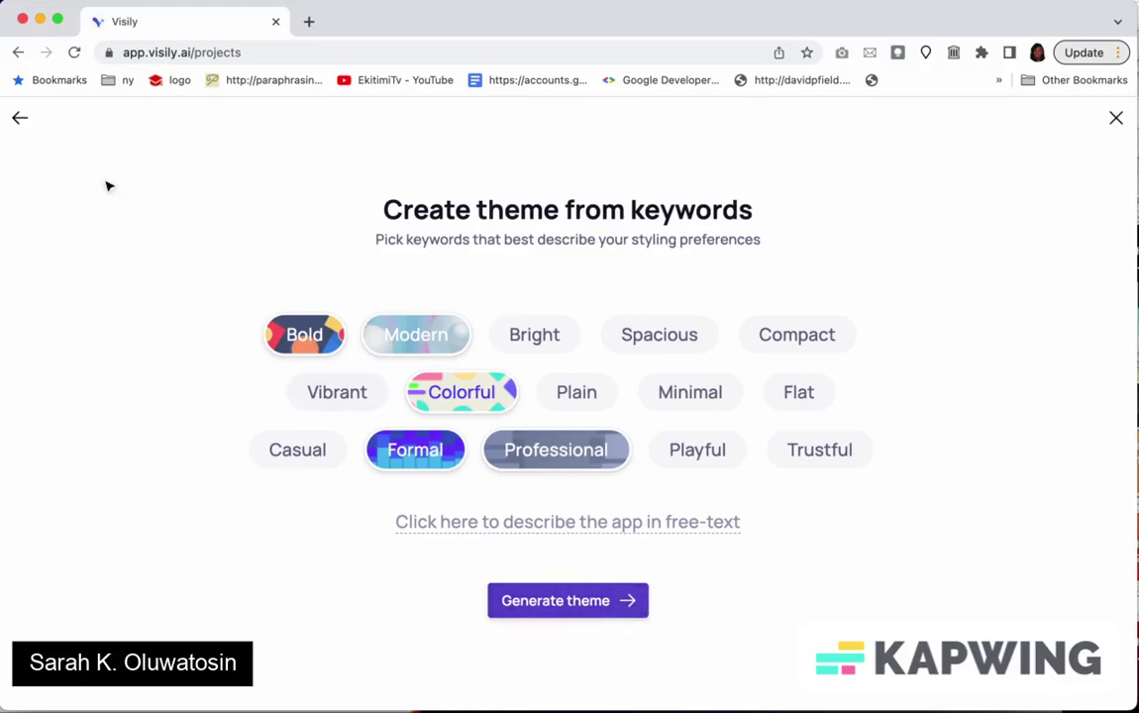
left_click(19, 118)
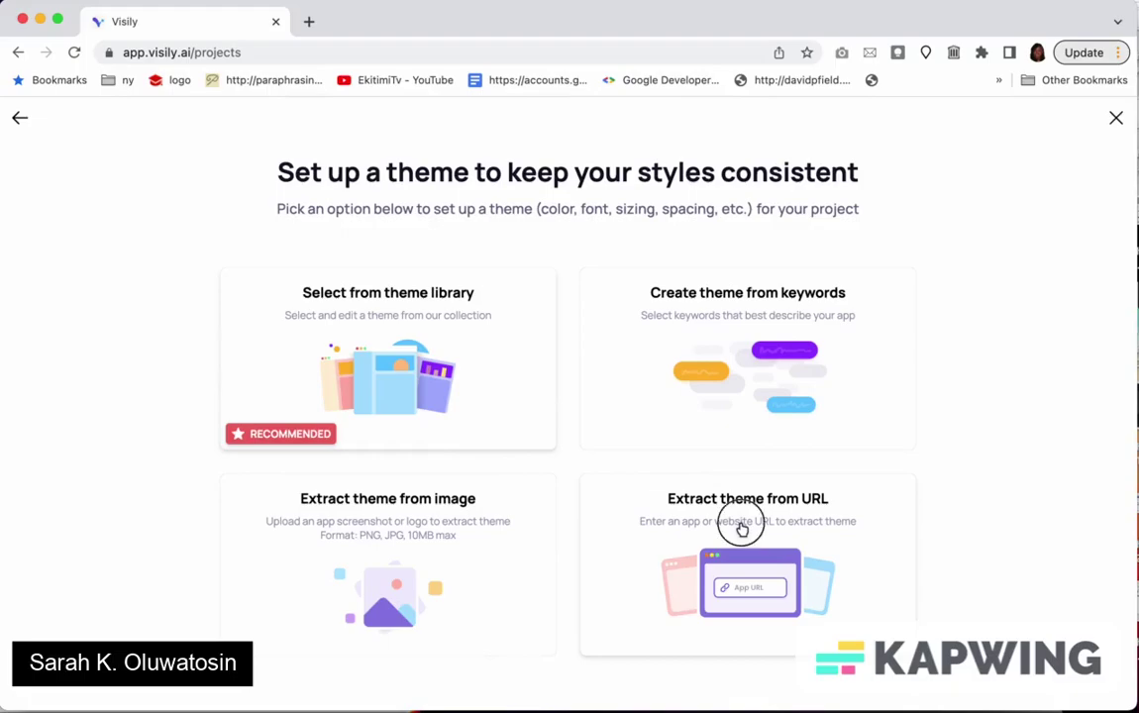
Look at the URL and image theme options, then open the pre-made theme library.
left_click(738, 525)
left_click(585, 302)
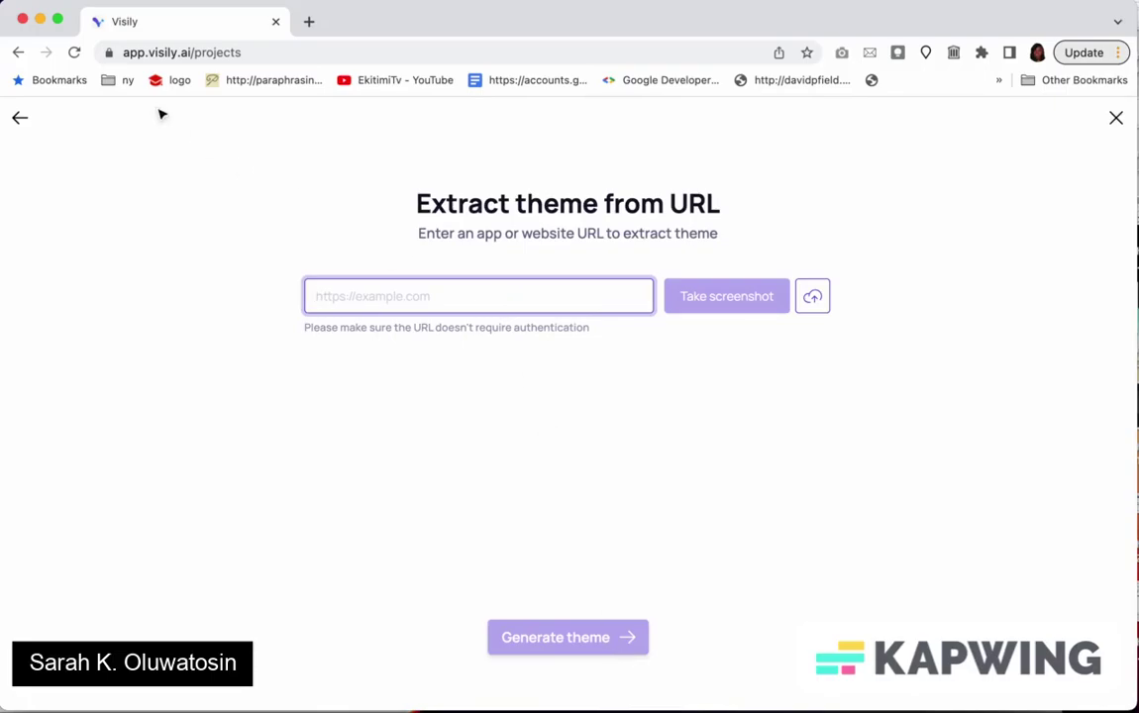
left_click(20, 117)
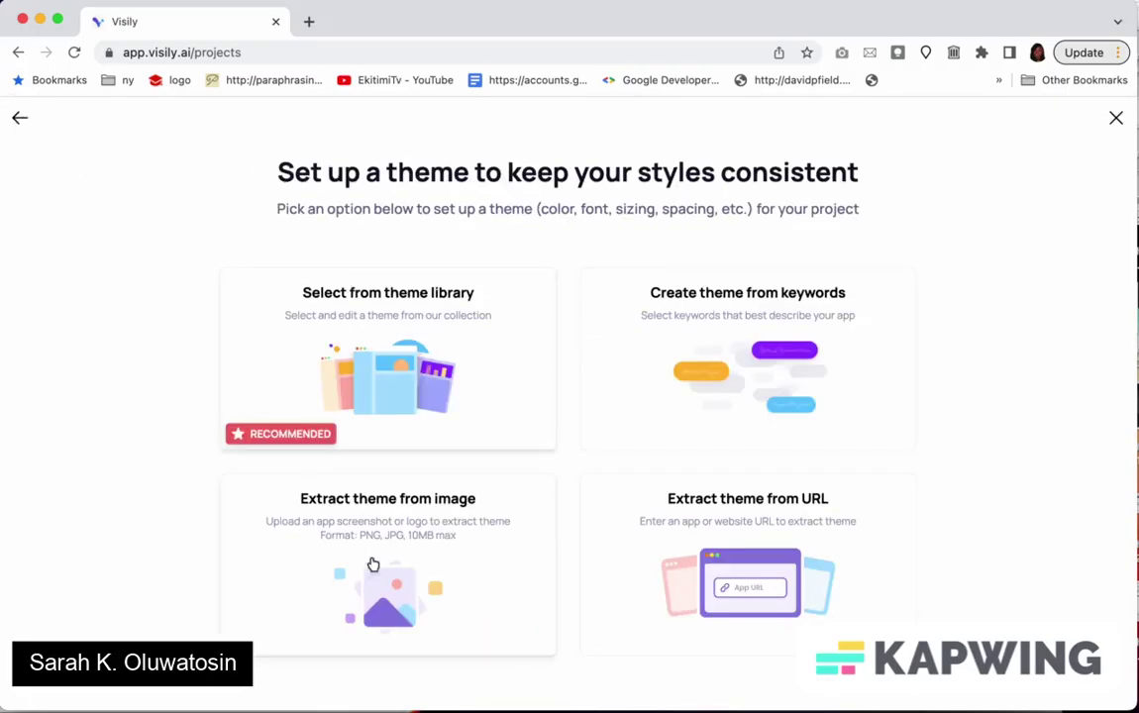
left_click(373, 565)
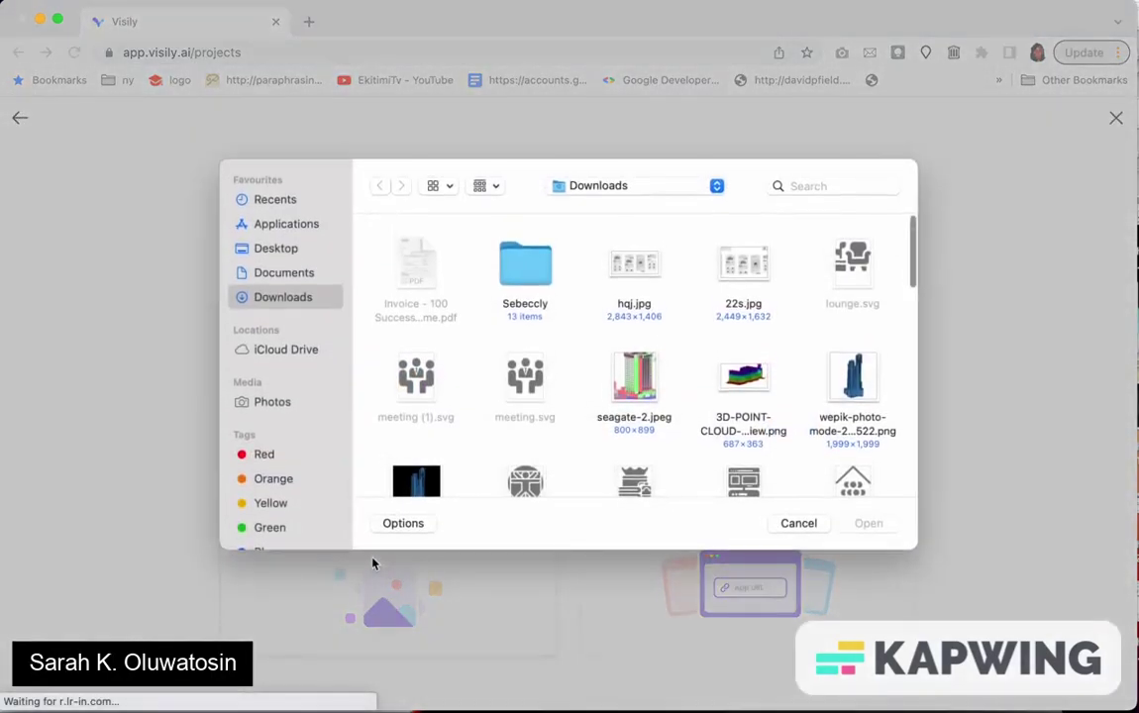
left_click(795, 525)
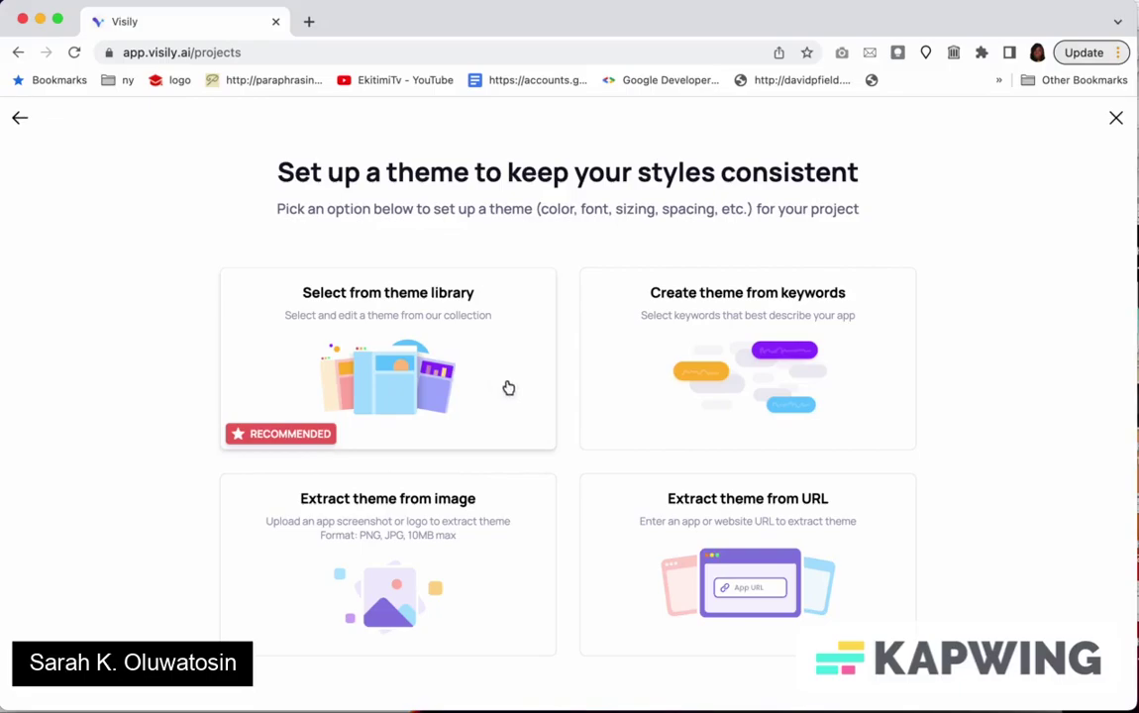
left_click(507, 386)
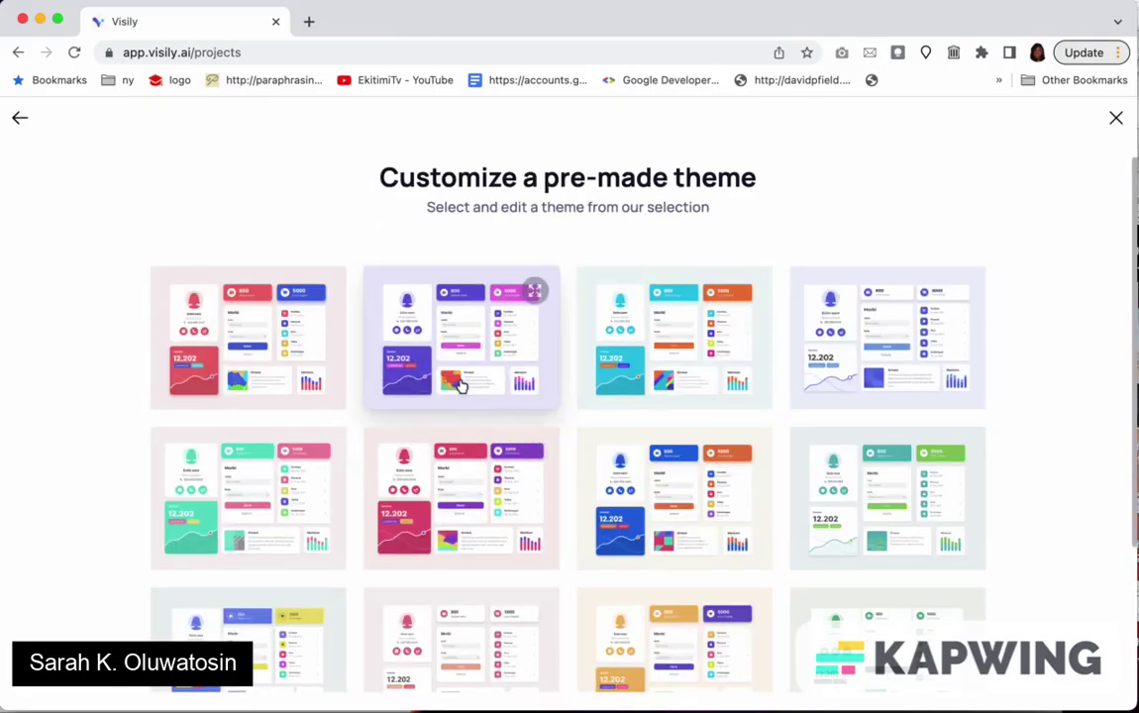
Create a theme from the second pre-made design.
left_click(459, 384)
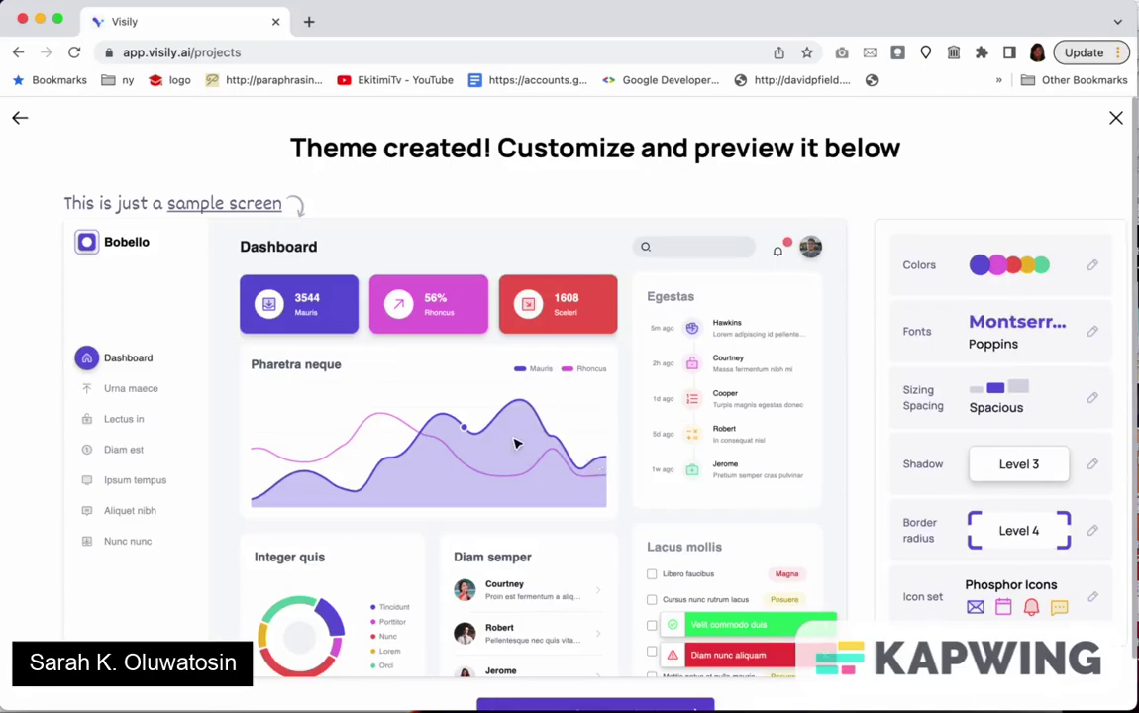
scroll(515, 444, "down", 1)
scroll(516, 439, "up", 1)
Replace the green main colour with the recommended teal #5ECFA4 and save.
left_click(1050, 286)
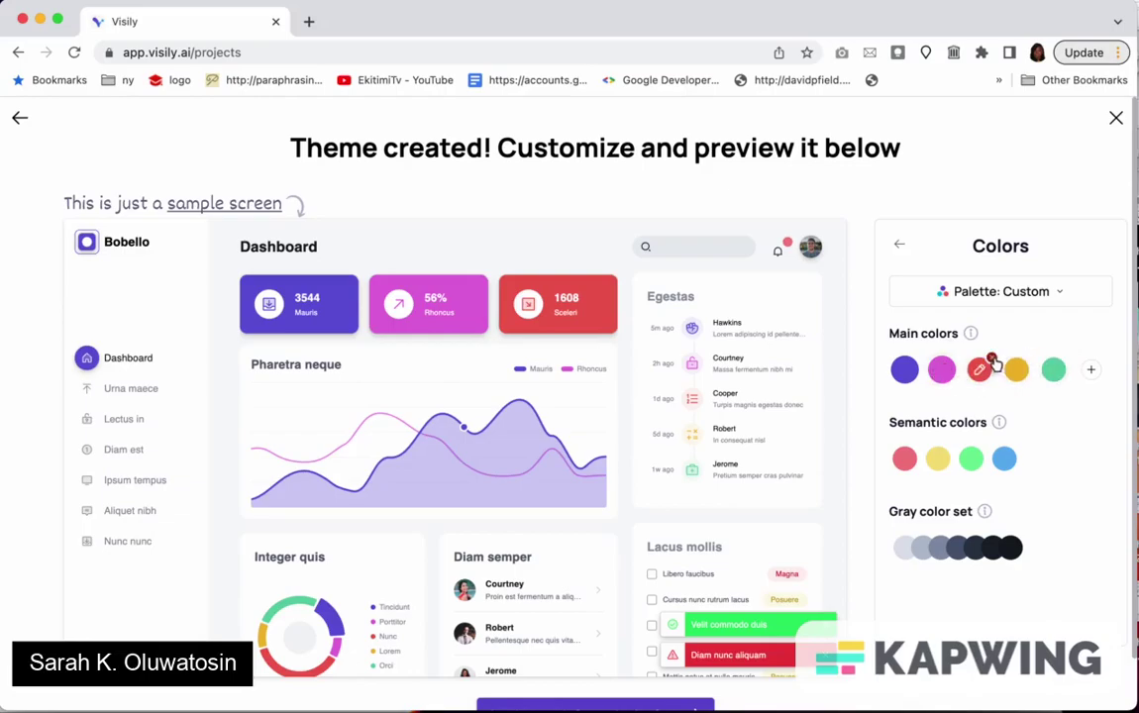
left_click(1065, 358)
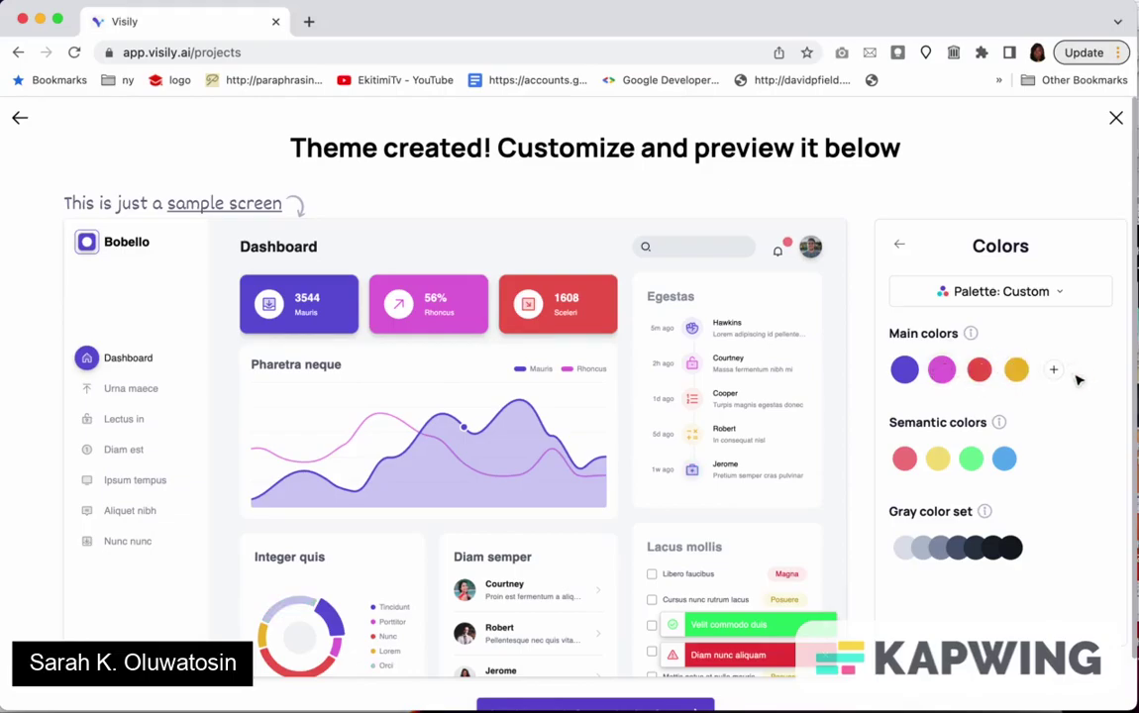
left_click(1053, 374)
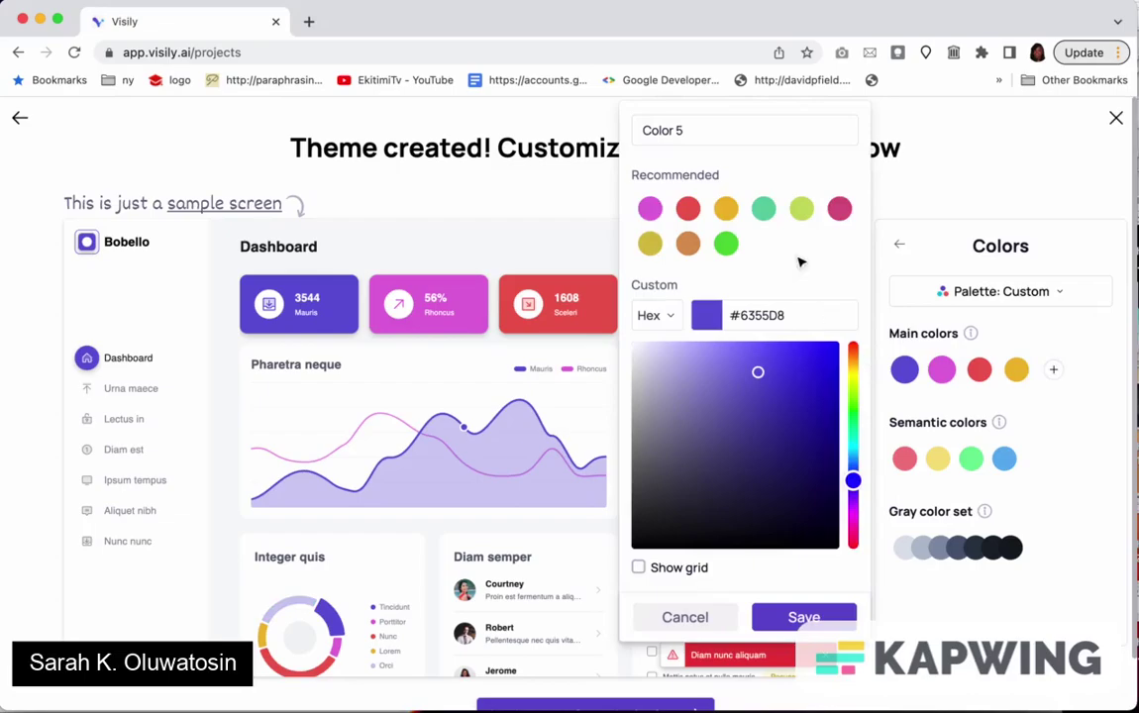
left_click(765, 209)
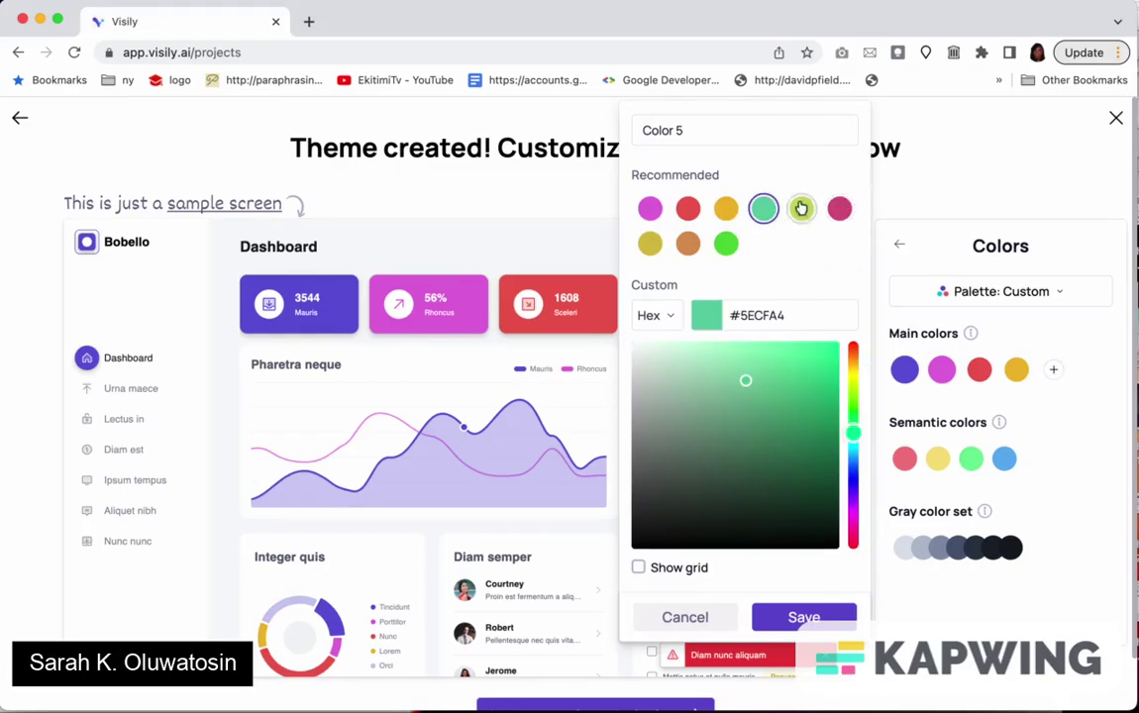
left_click(803, 614)
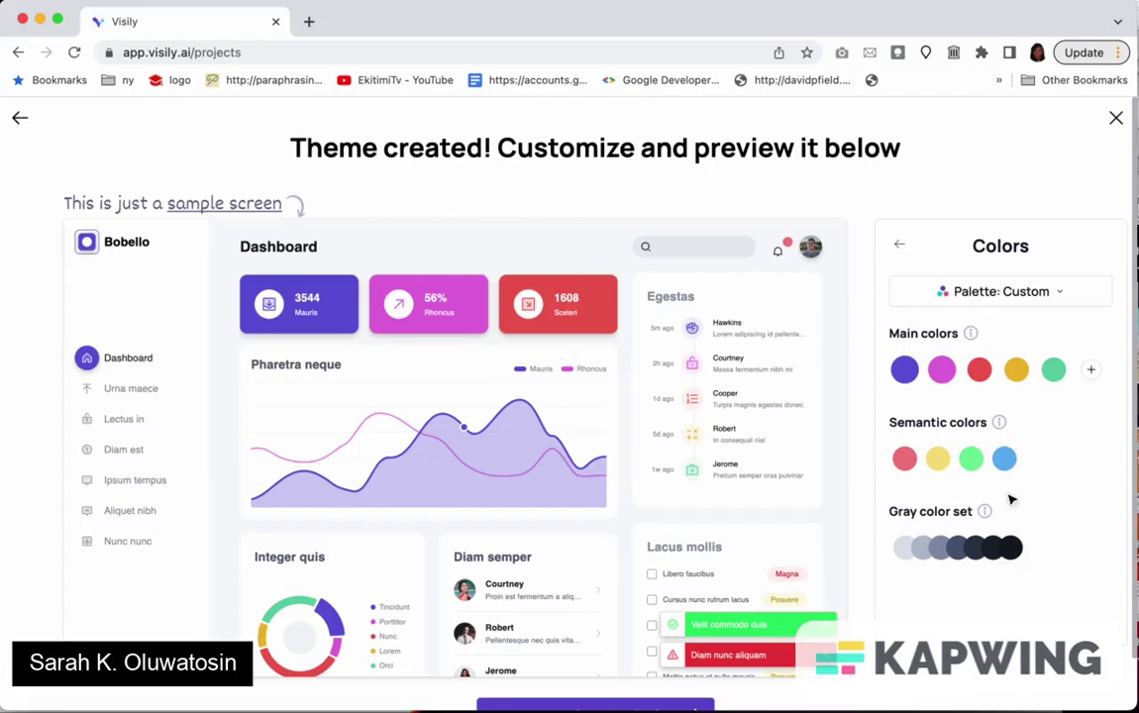
Review the theme and accept it with 'Looks good. Start designing' to open Board 1.
scroll(767, 464, "down", 1)
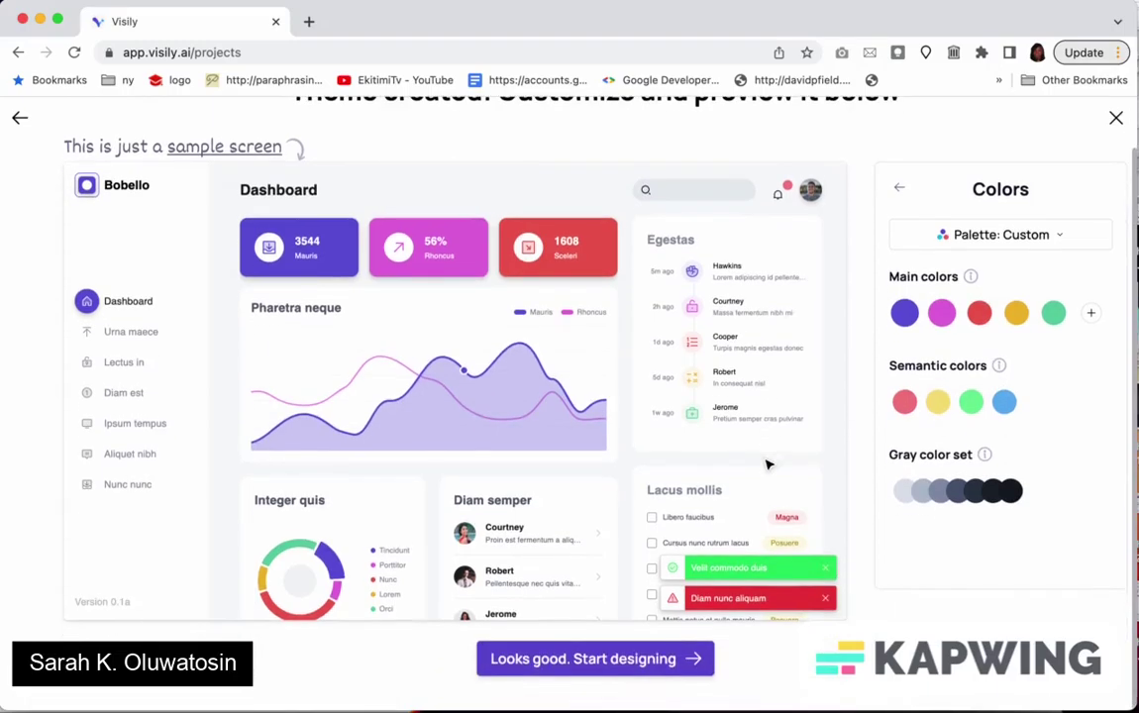
scroll(767, 464, "up", 1)
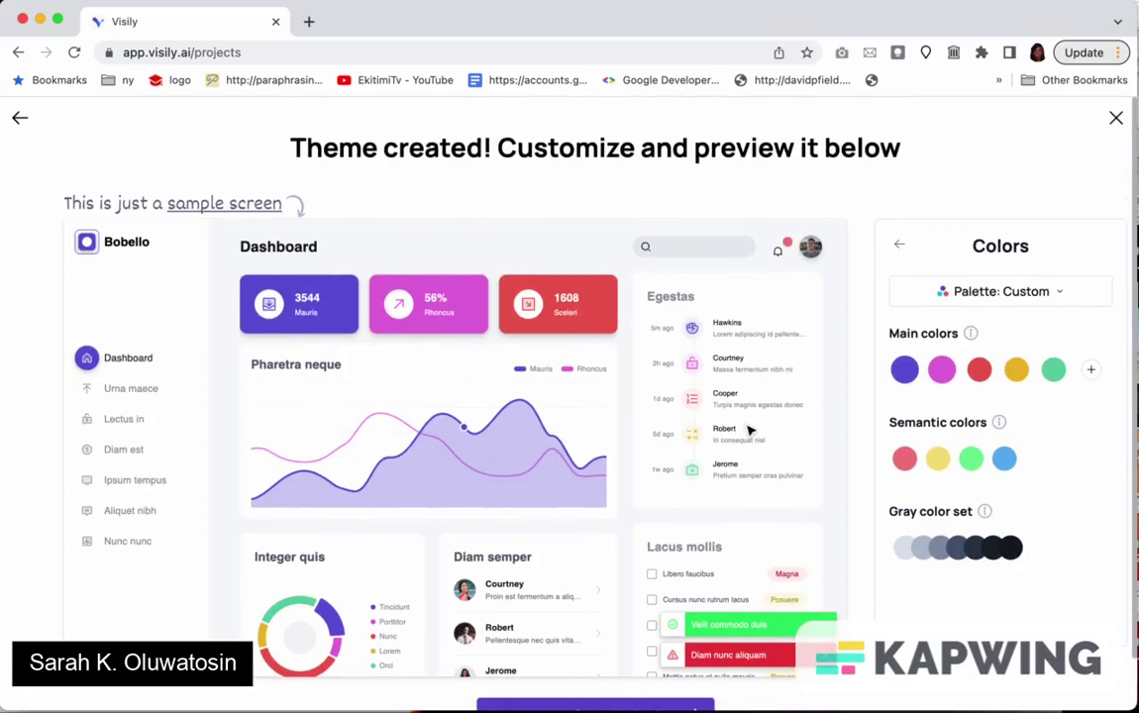
scroll(750, 430, "down", 1)
scroll(681, 427, "up", 1)
scroll(663, 515, "down", 1)
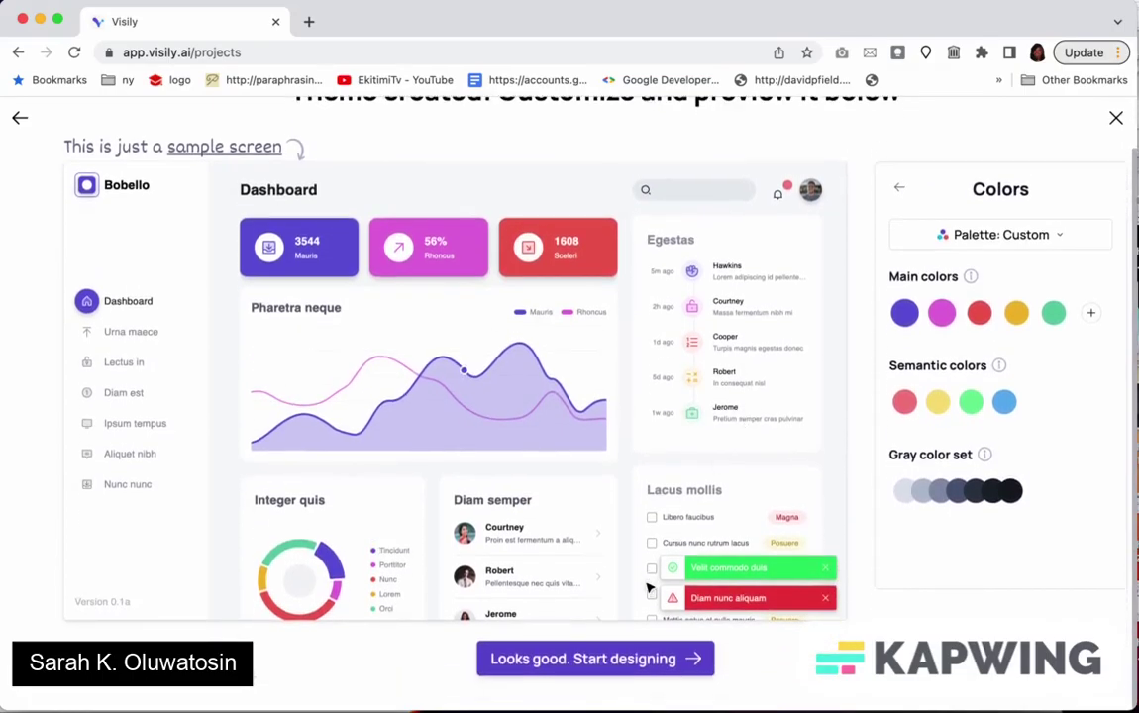
left_click(640, 659)
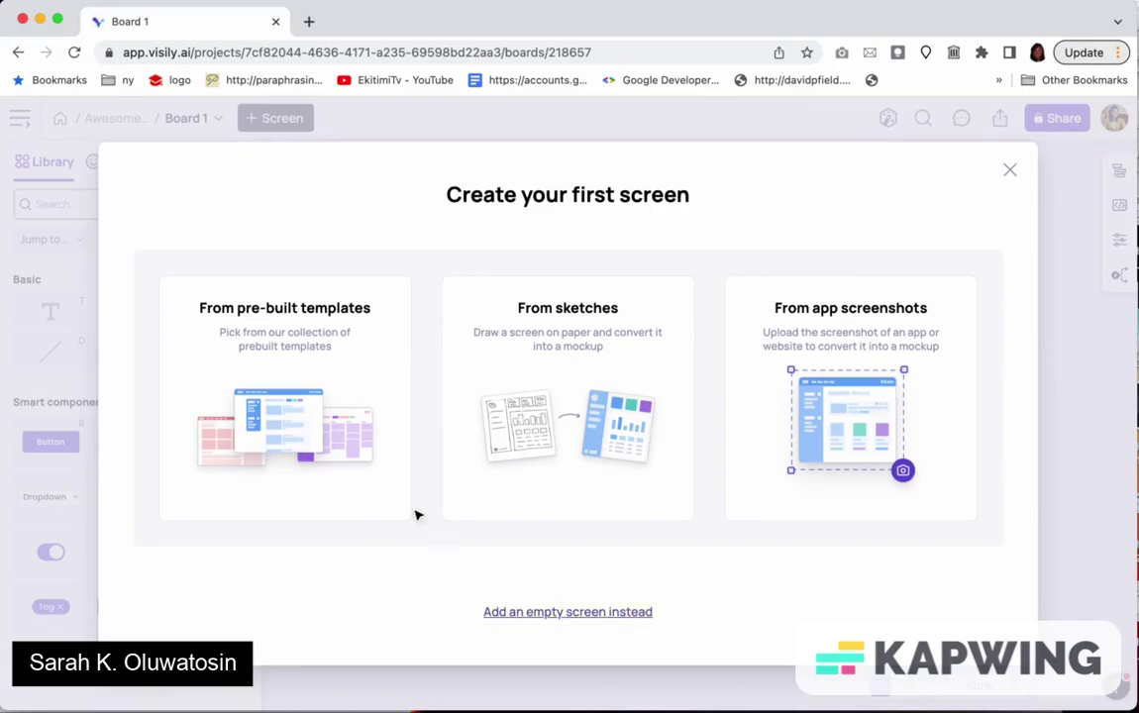
Start the first screen from pre-built templates and browse the suggestions.
left_click(328, 479)
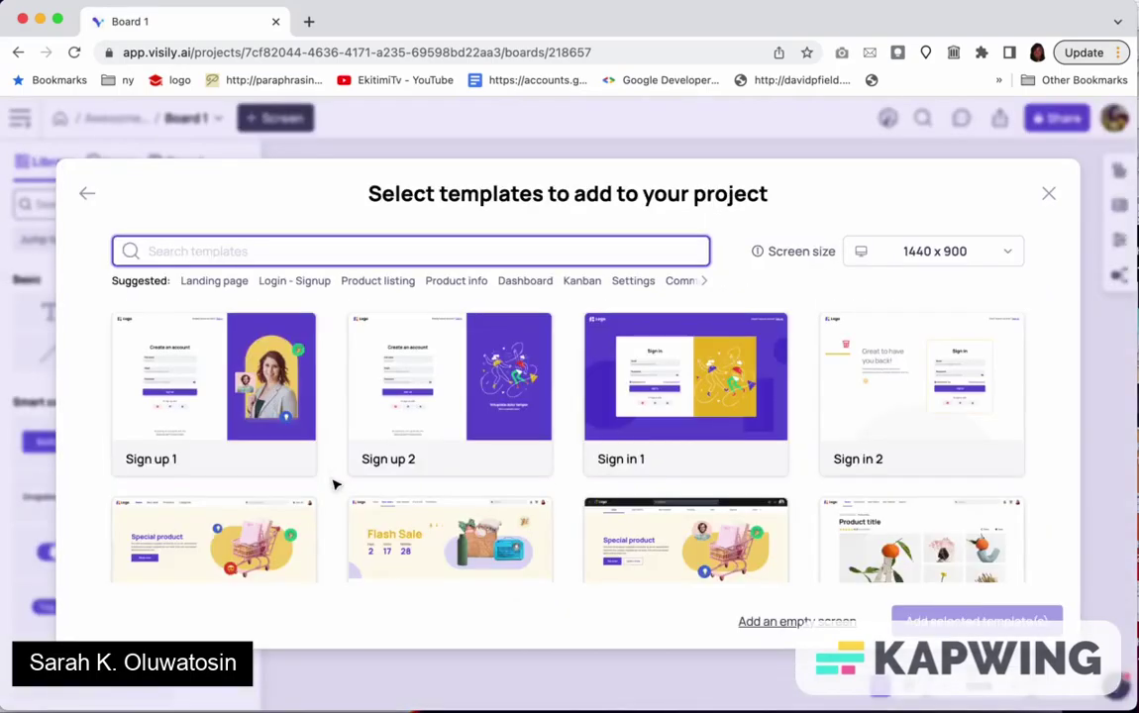
scroll(406, 501, "down", 5)
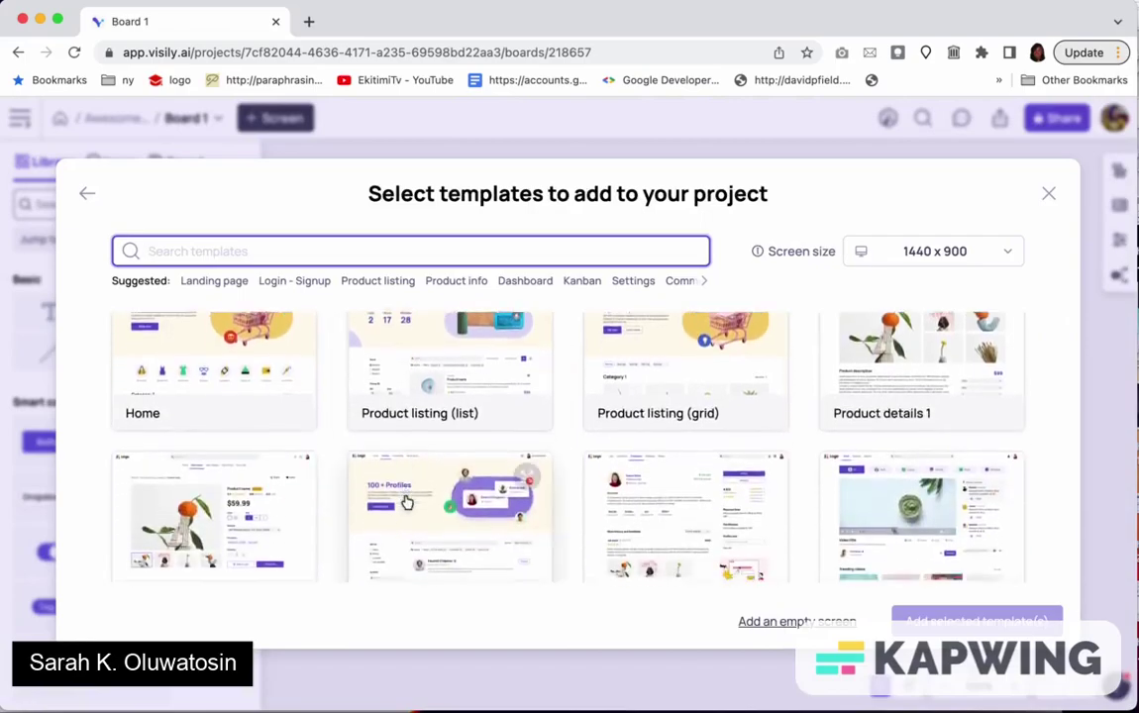
scroll(406, 501, "down", 10)
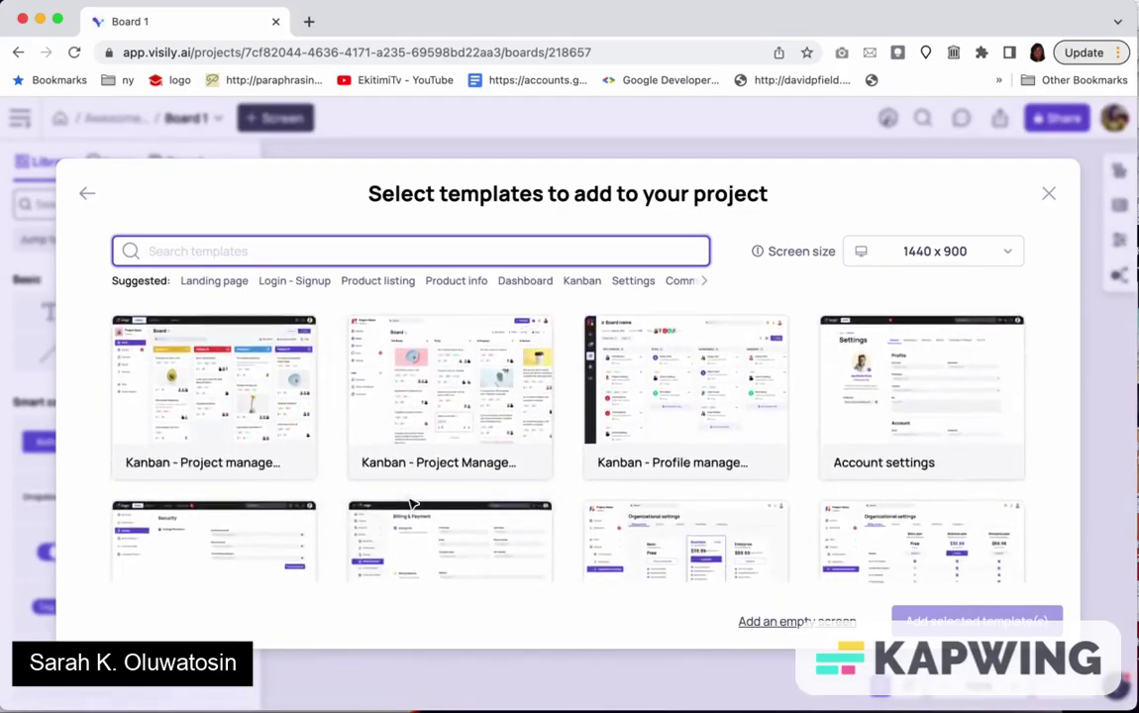
scroll(411, 503, "down", 10)
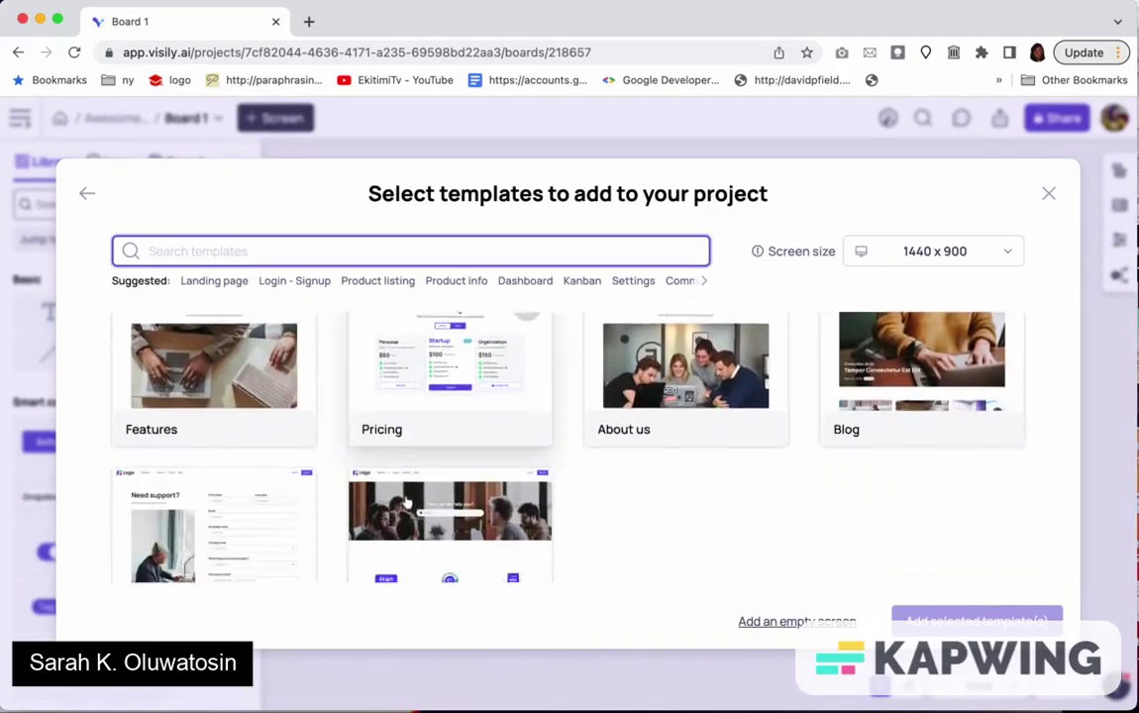
scroll(408, 503, "down", 10)
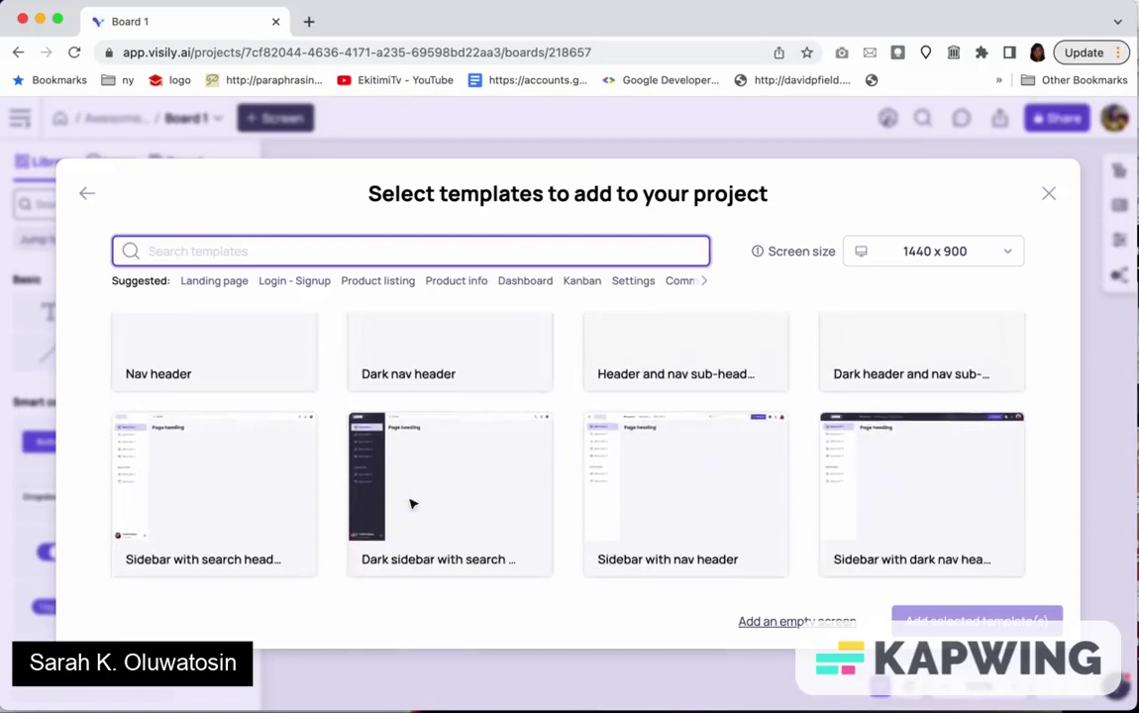
scroll(411, 503, "down", 6)
scroll(406, 502, "up", 2)
scroll(406, 502, "up", 15)
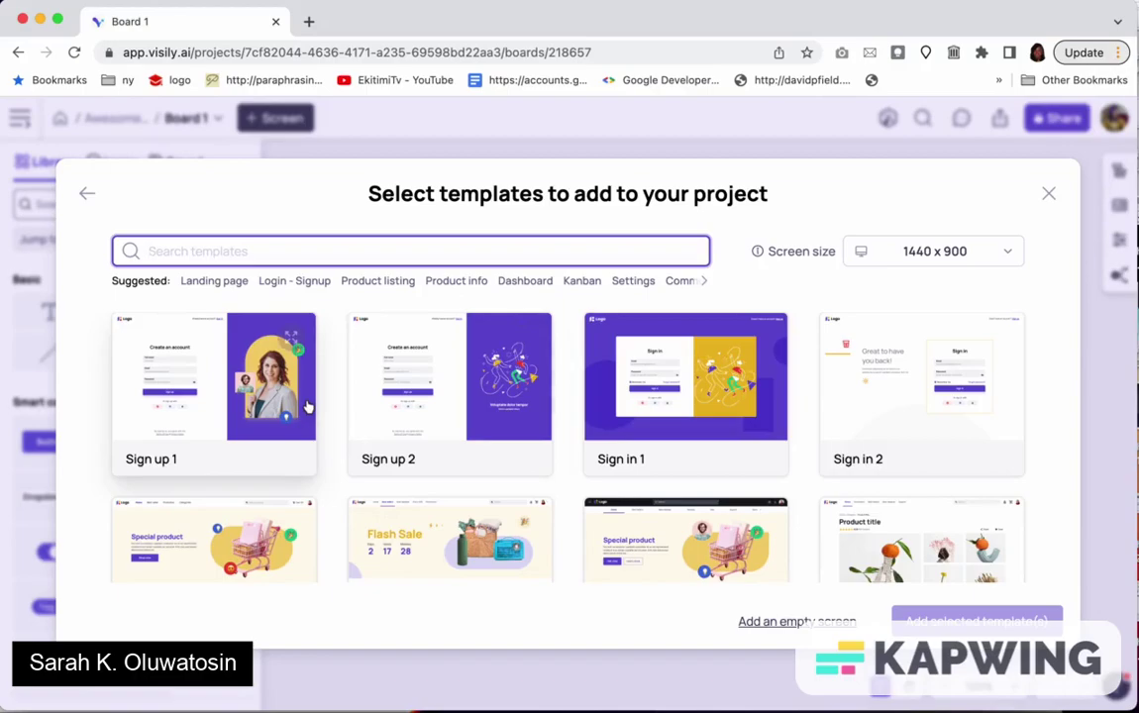
Select the Sign up 2 template.
left_click(439, 421)
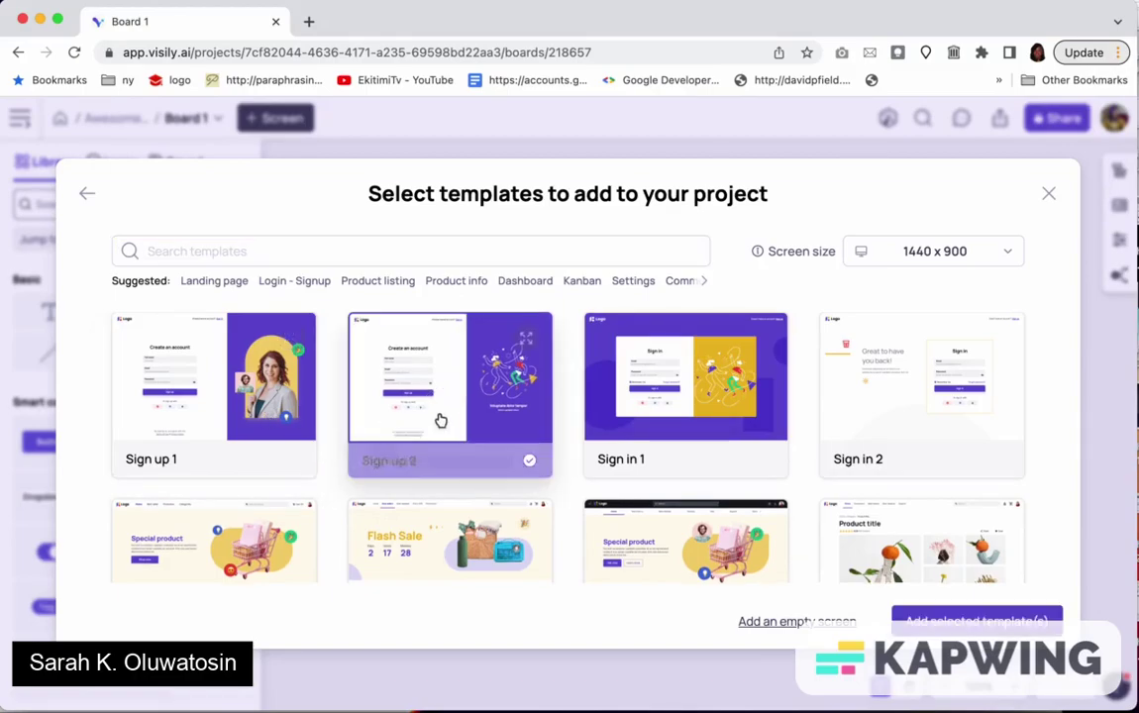
scroll(466, 416, "down", 1)
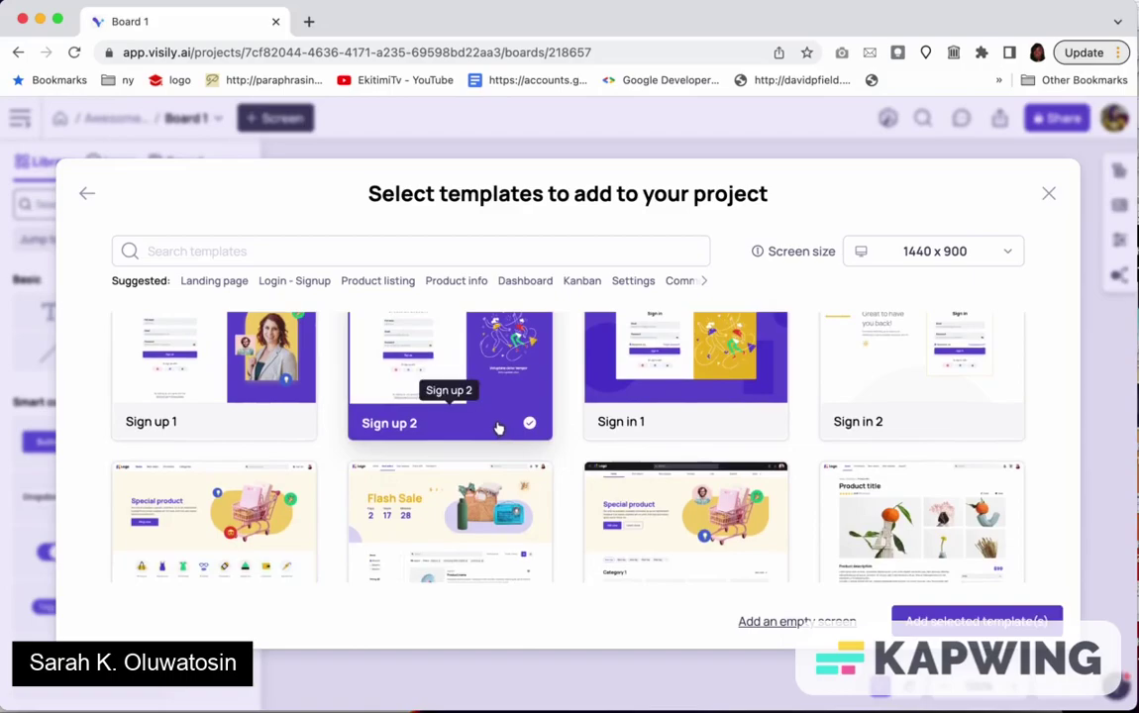
scroll(498, 428, "down", 4)
scroll(499, 428, "up", 4)
scroll(498, 427, "down", 1)
scroll(594, 435, "up", 1)
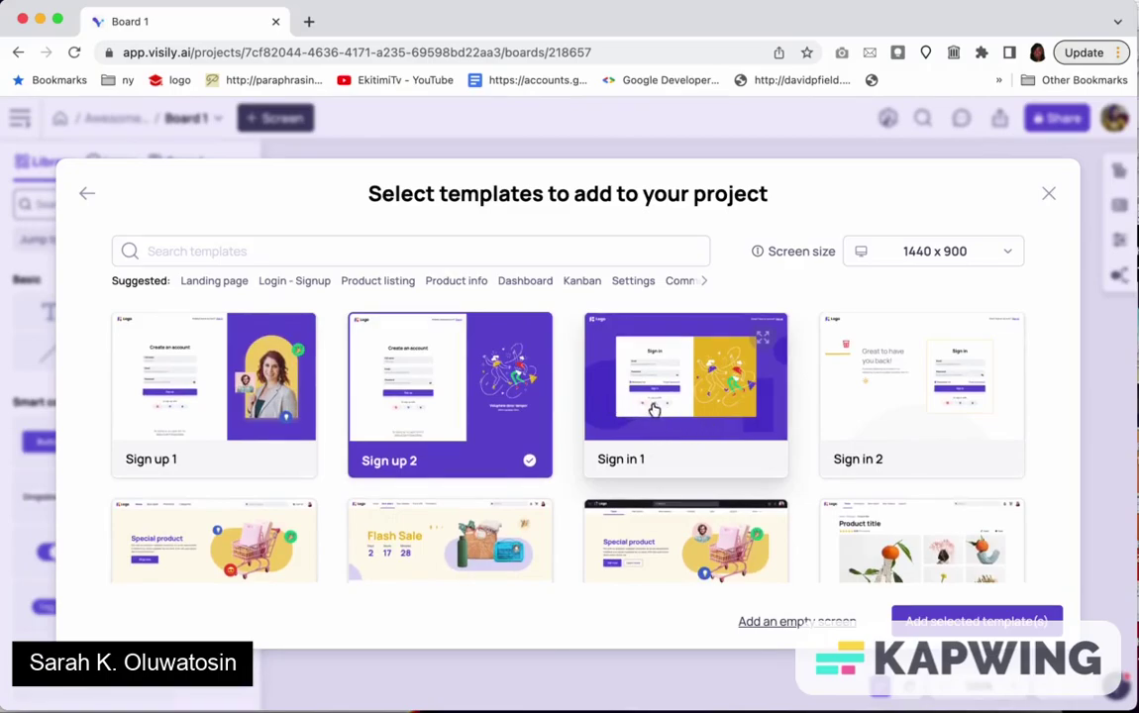
scroll(490, 408, "down", 1)
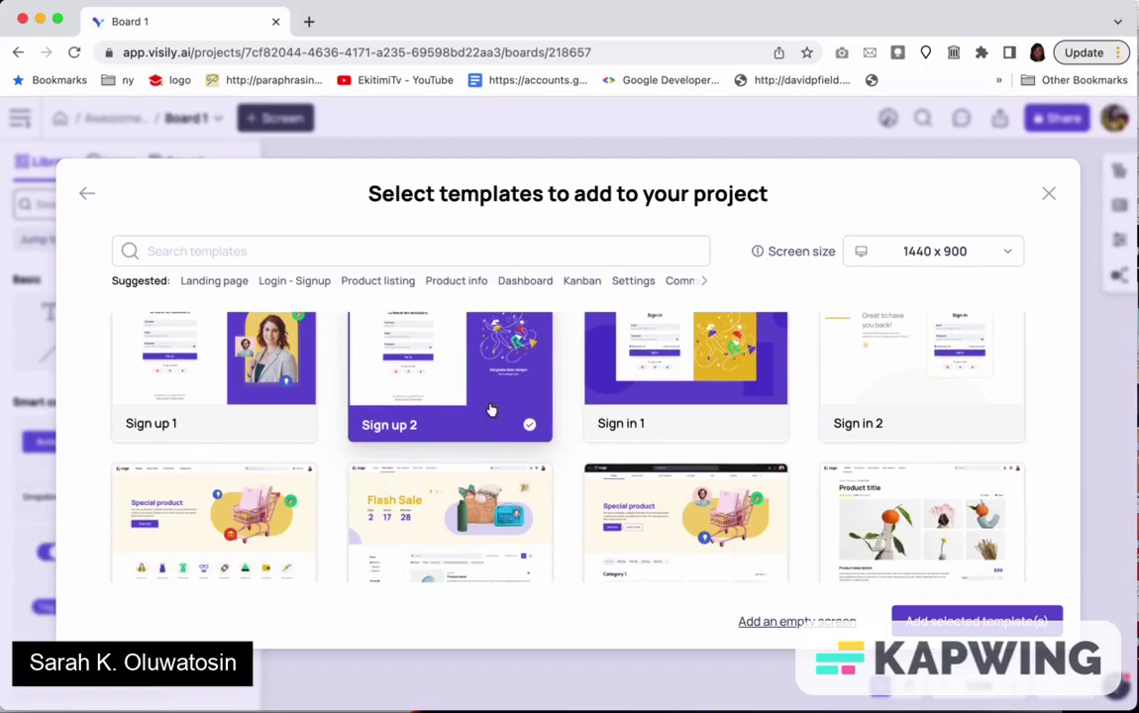
scroll(561, 410, "down", 3)
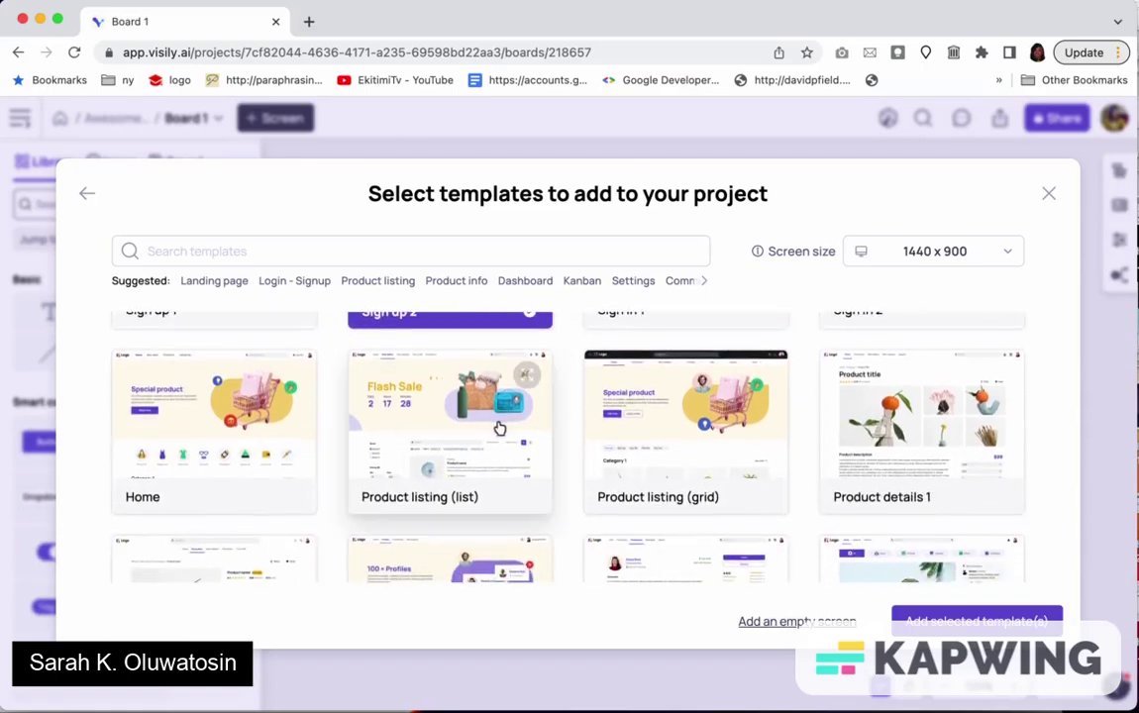
scroll(534, 416, "down", 4)
scroll(499, 428, "down", 4)
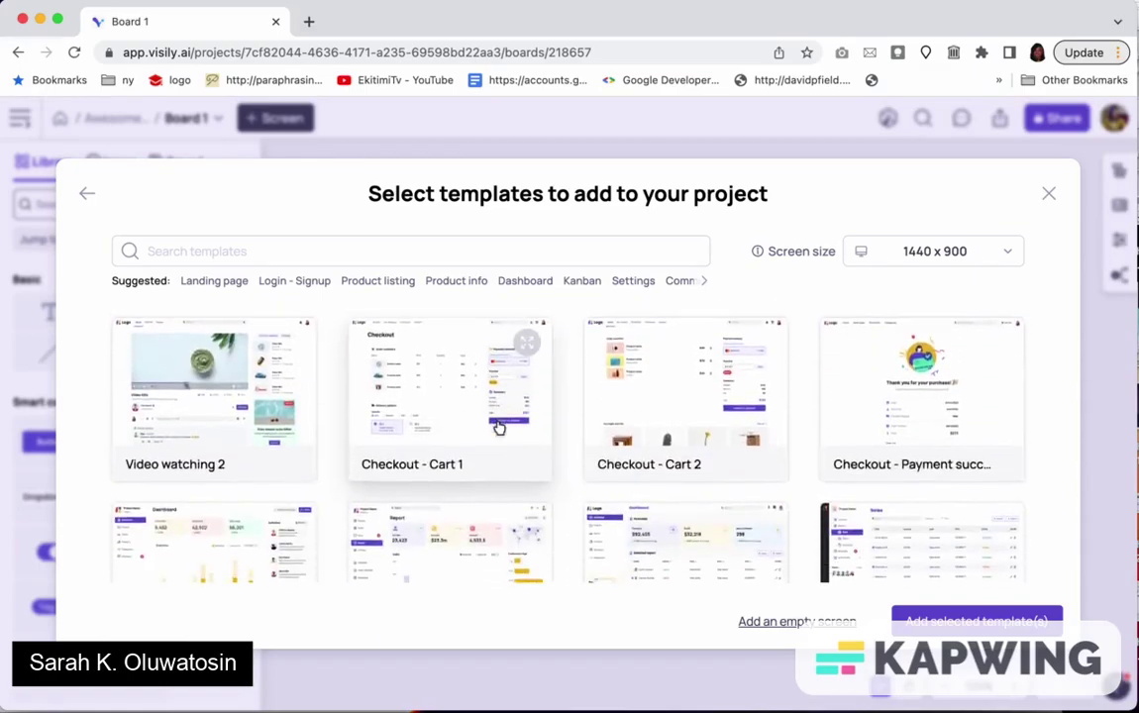
Also select Dashboard with charts 2, the second Kanban project management and Pricing templates.
left_click(457, 481)
scroll(457, 480, "down", 3)
scroll(416, 465, "down", 1)
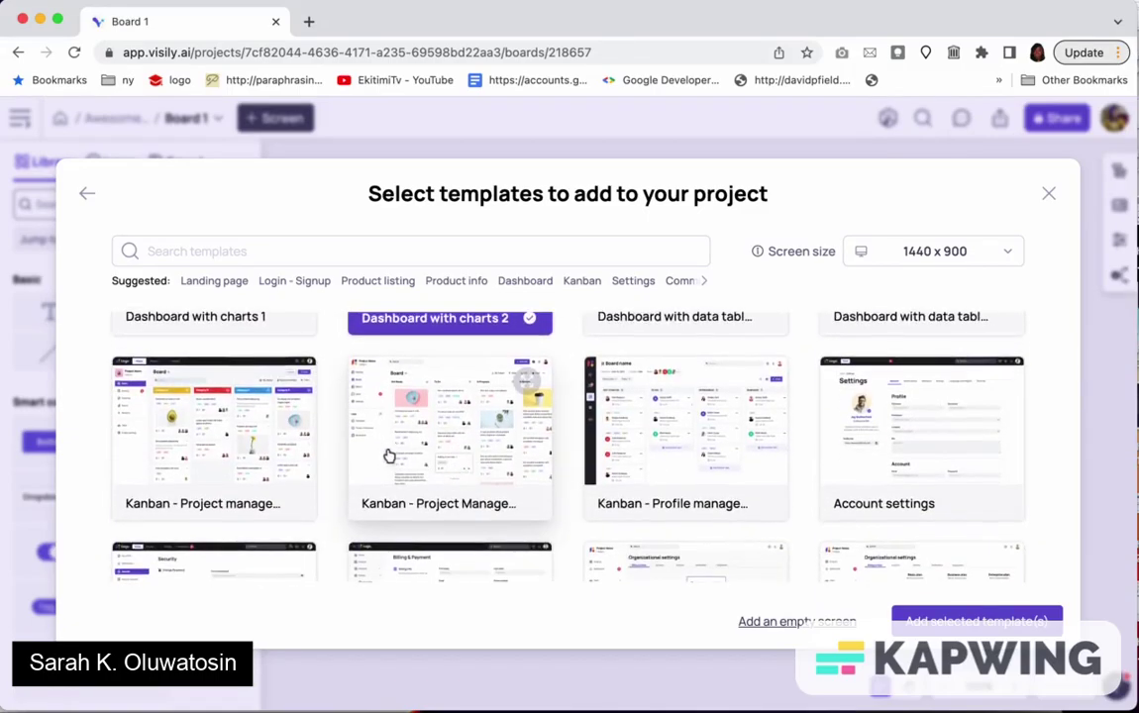
left_click(429, 462)
scroll(431, 463, "down", 6)
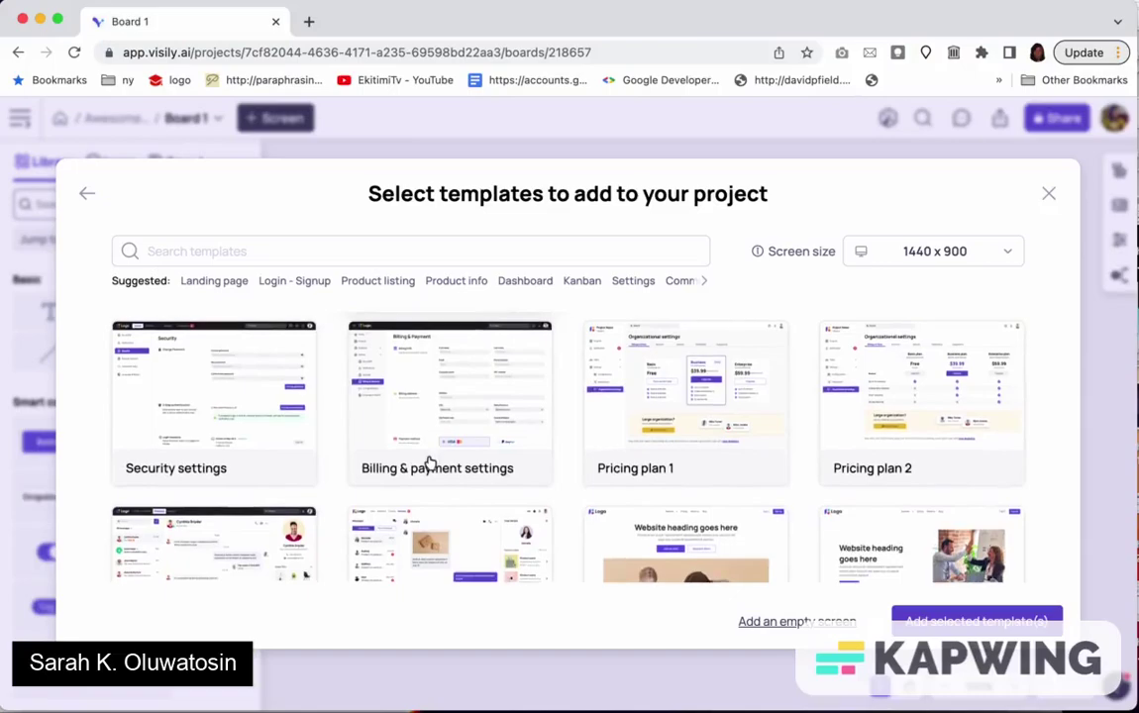
scroll(436, 455, "down", 4)
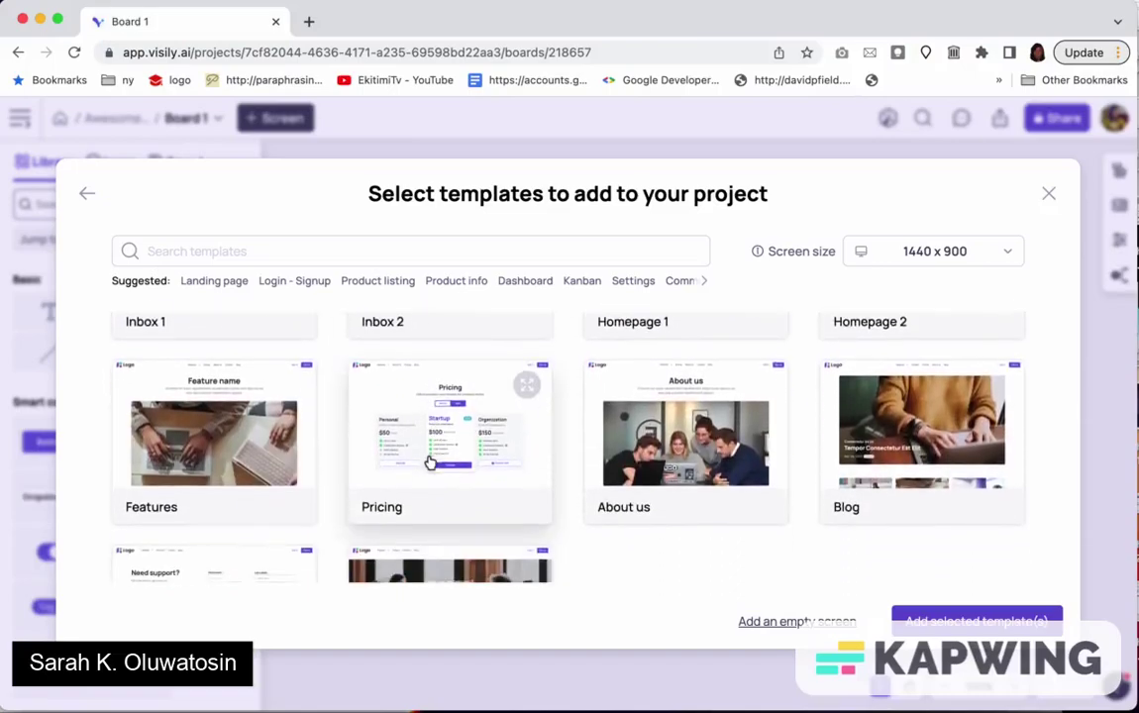
left_click(441, 445)
Add FAQs and Contact us to the selection and scroll to 'Add selected template(s)'.
scroll(438, 446, "down", 5)
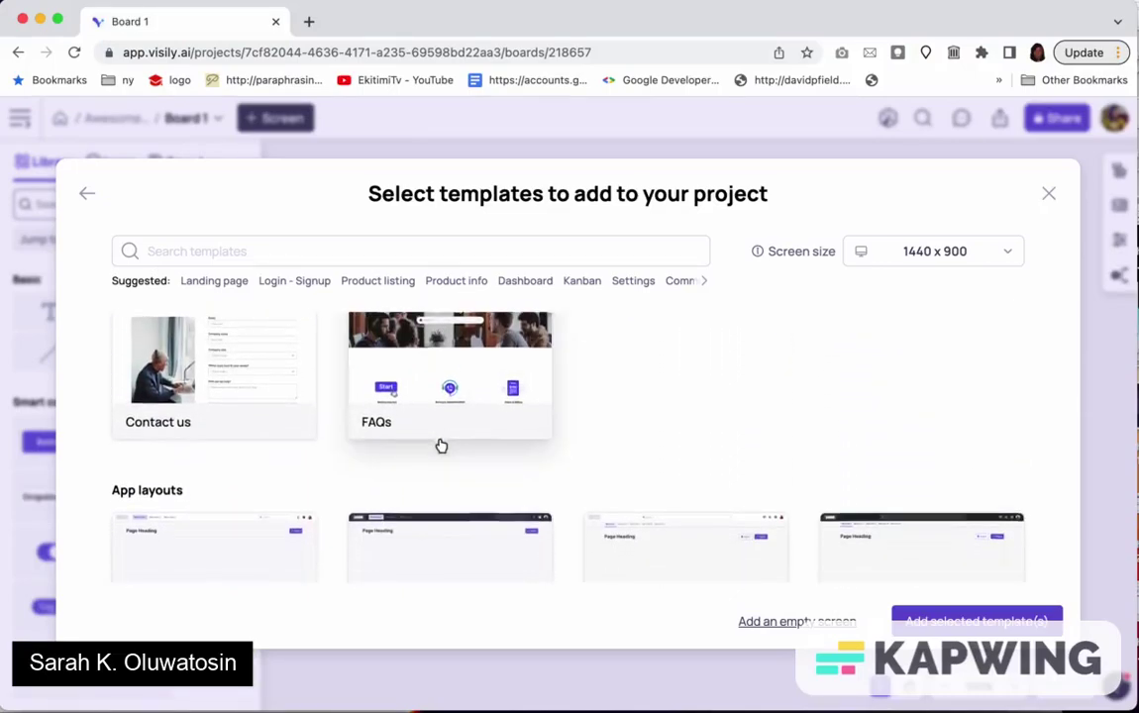
scroll(436, 425, "up", 2)
left_click(425, 404)
scroll(425, 426, "down", 1)
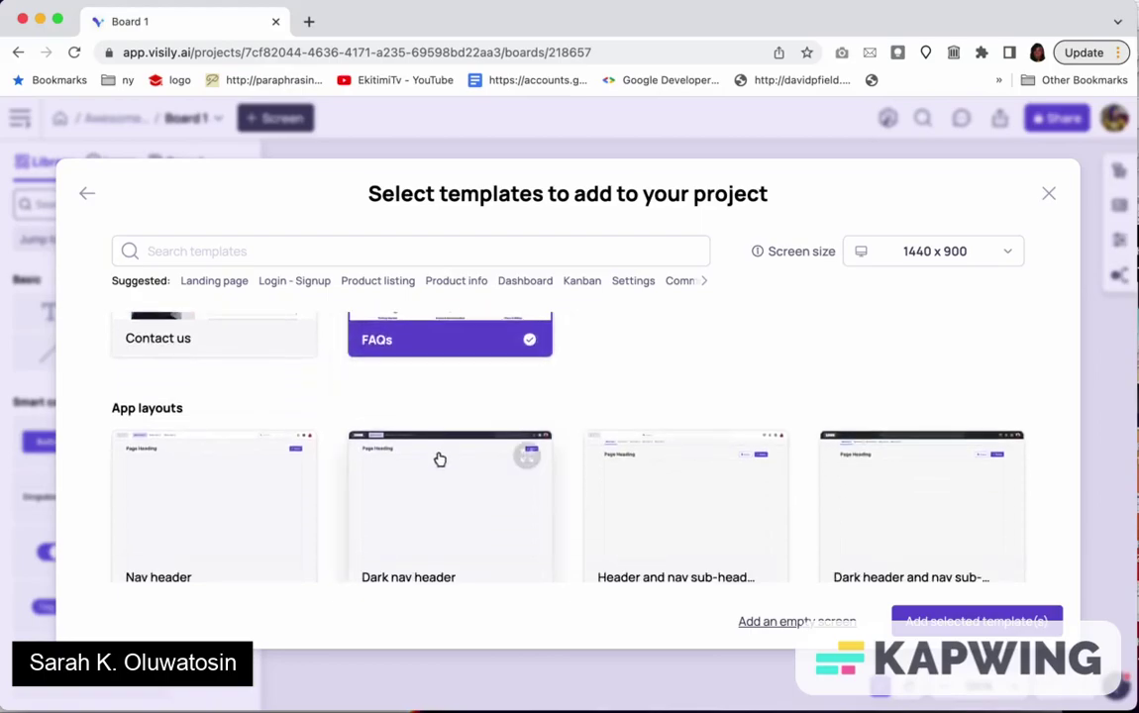
left_click(269, 345)
scroll(354, 460, "down", 3)
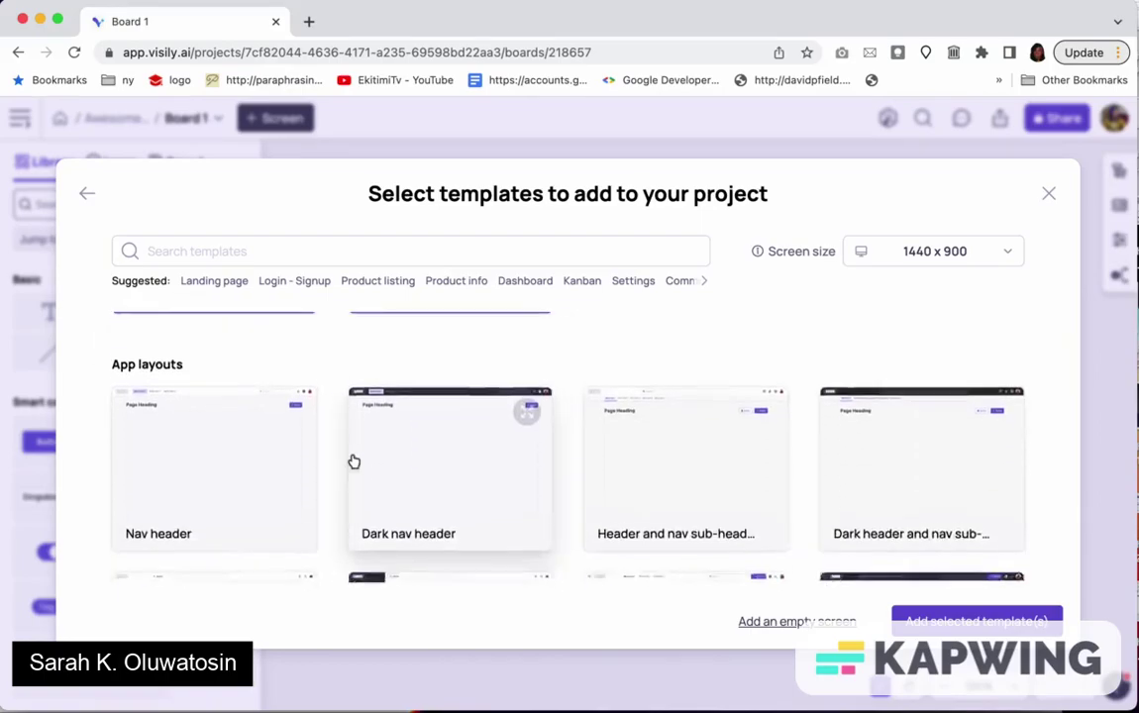
scroll(354, 461, "up", 5)
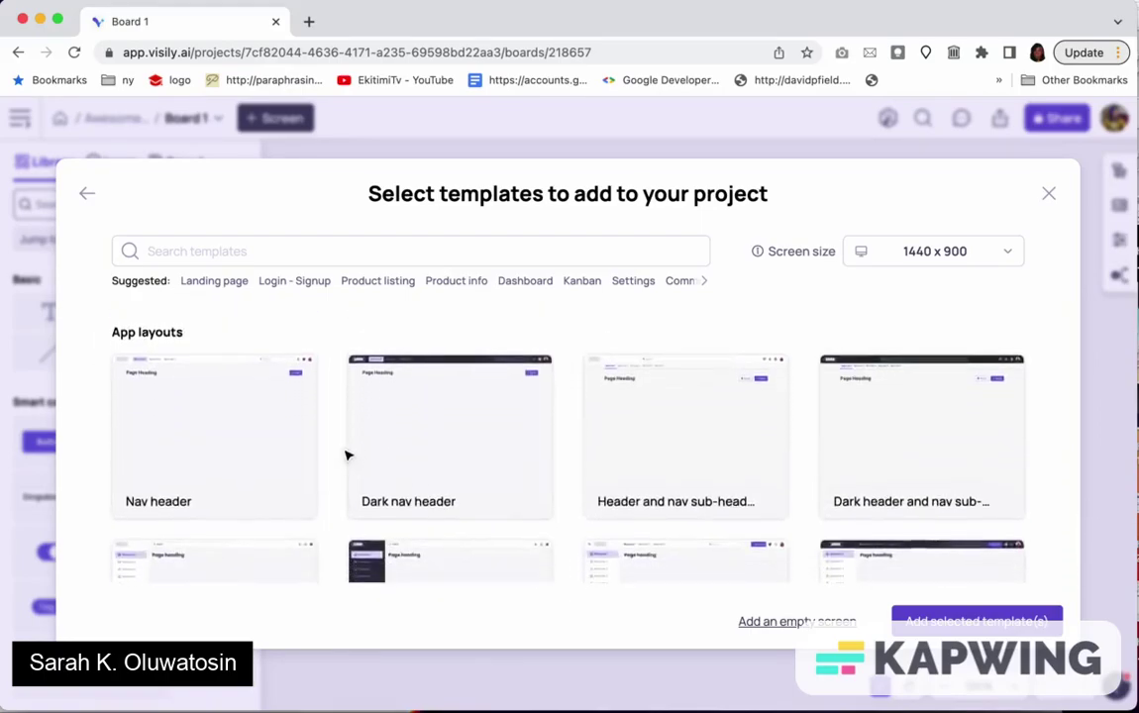
scroll(357, 445, "down", 3)
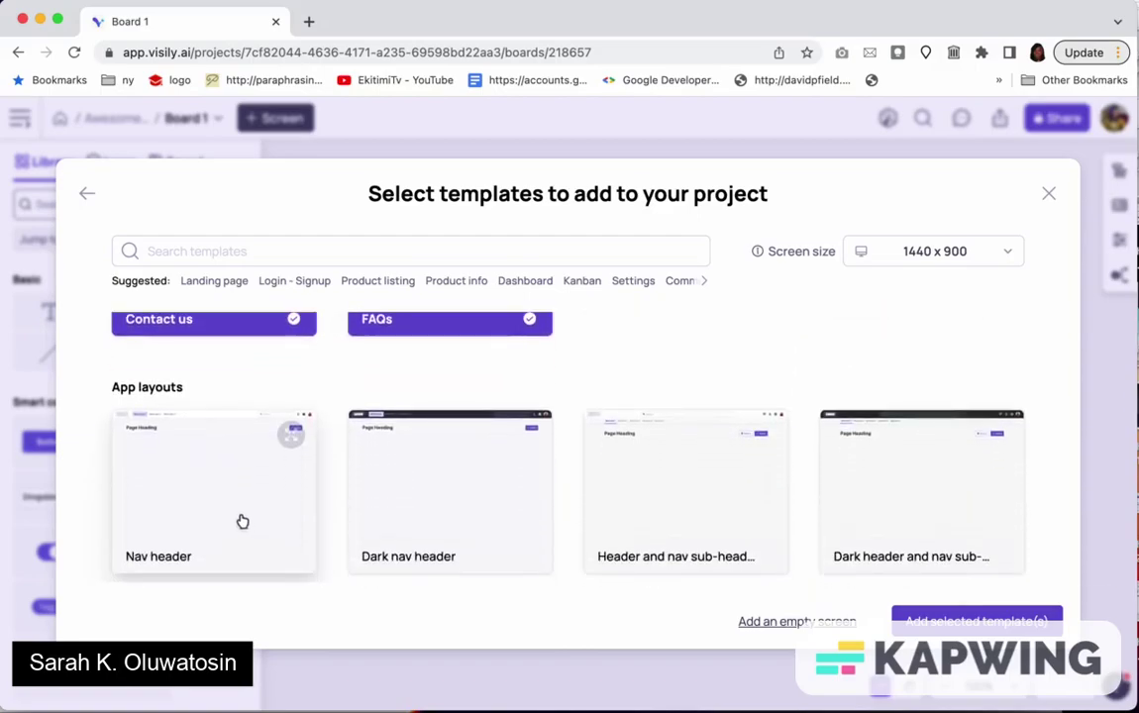
scroll(251, 536, "down", 1)
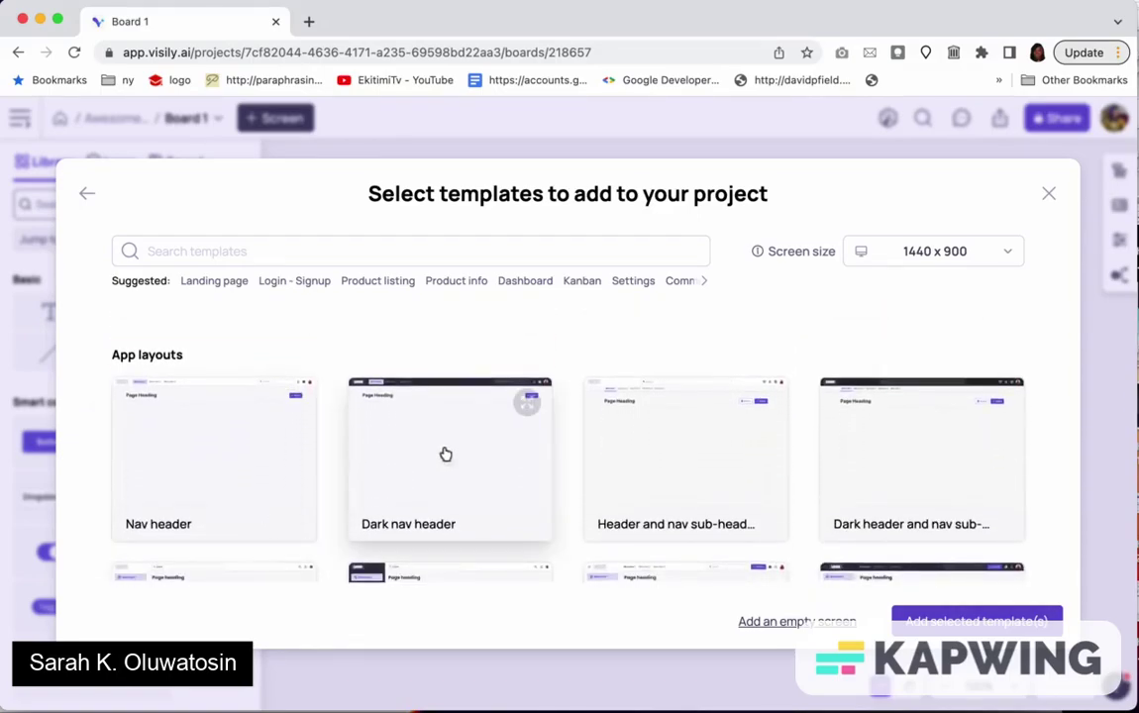
scroll(456, 460, "down", 3)
scroll(404, 472, "down", 1)
scroll(466, 479, "down", 3)
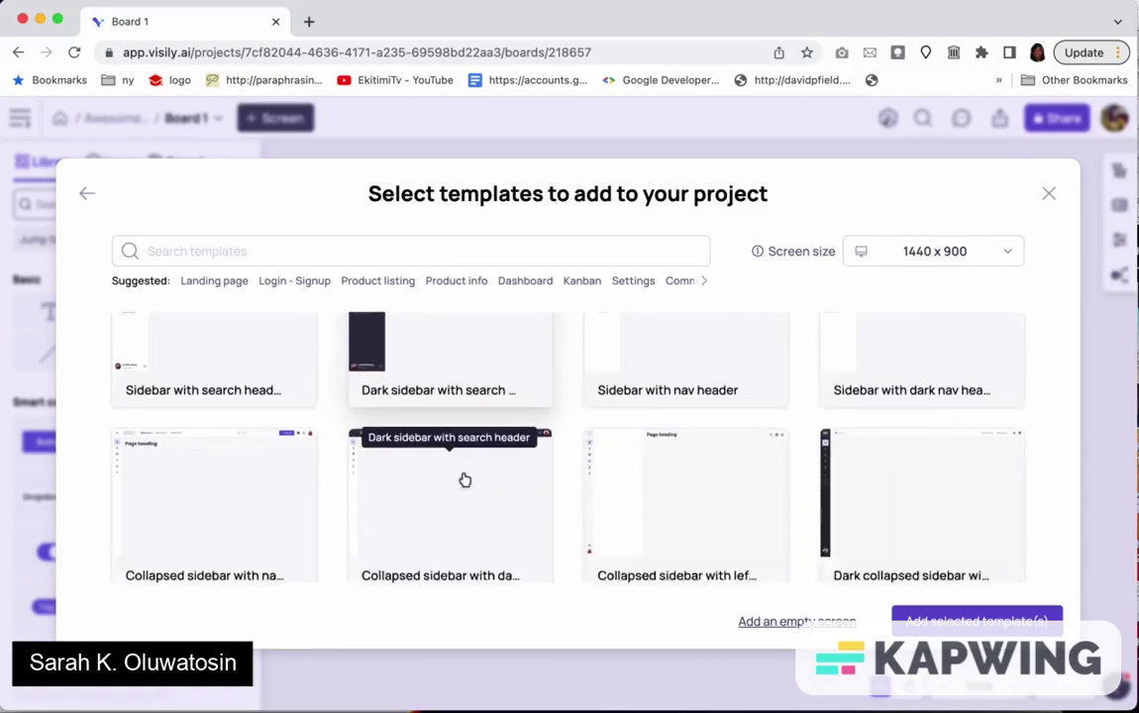
scroll(464, 479, "down", 3)
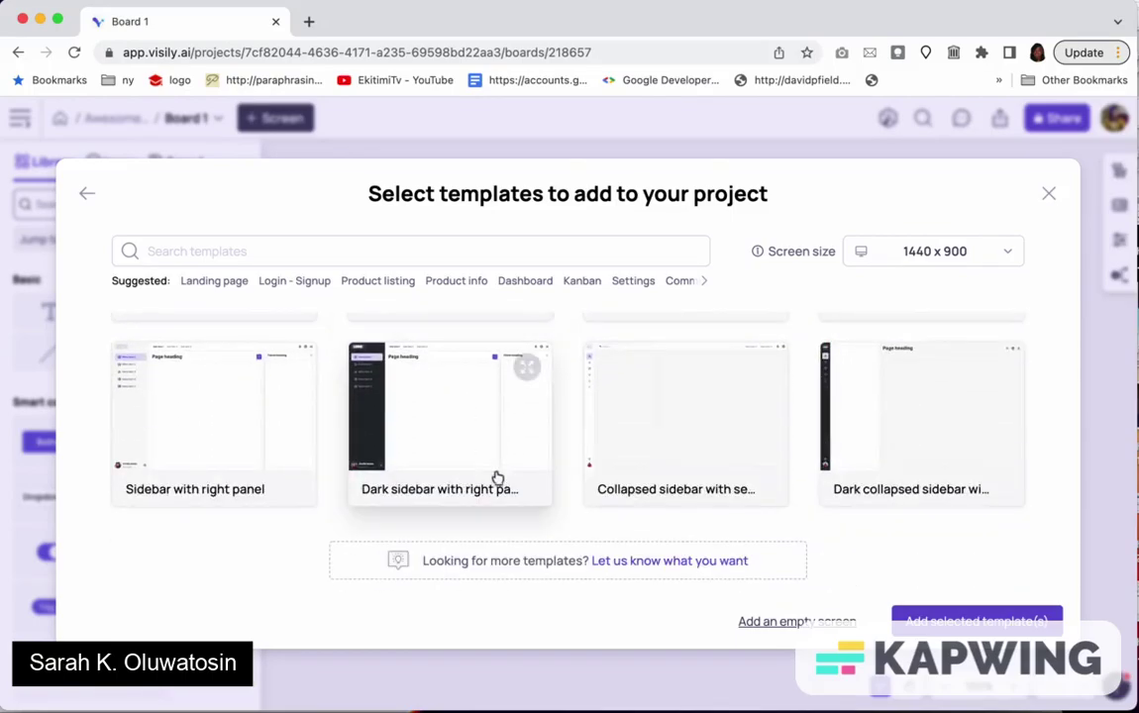
Add the six selected templates to Board 1 and pan across Screens 1–6, ending on Screen 1.
left_click(969, 619)
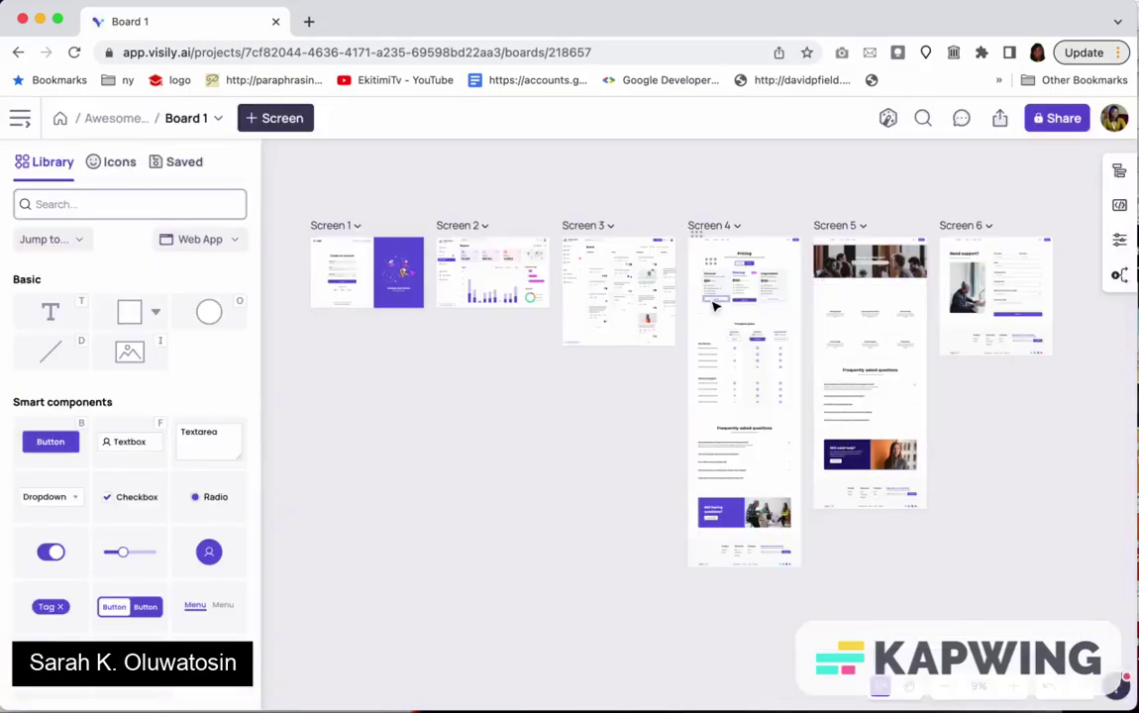
scroll(665, 287, "left", 3)
scroll(418, 302, "up", 5)
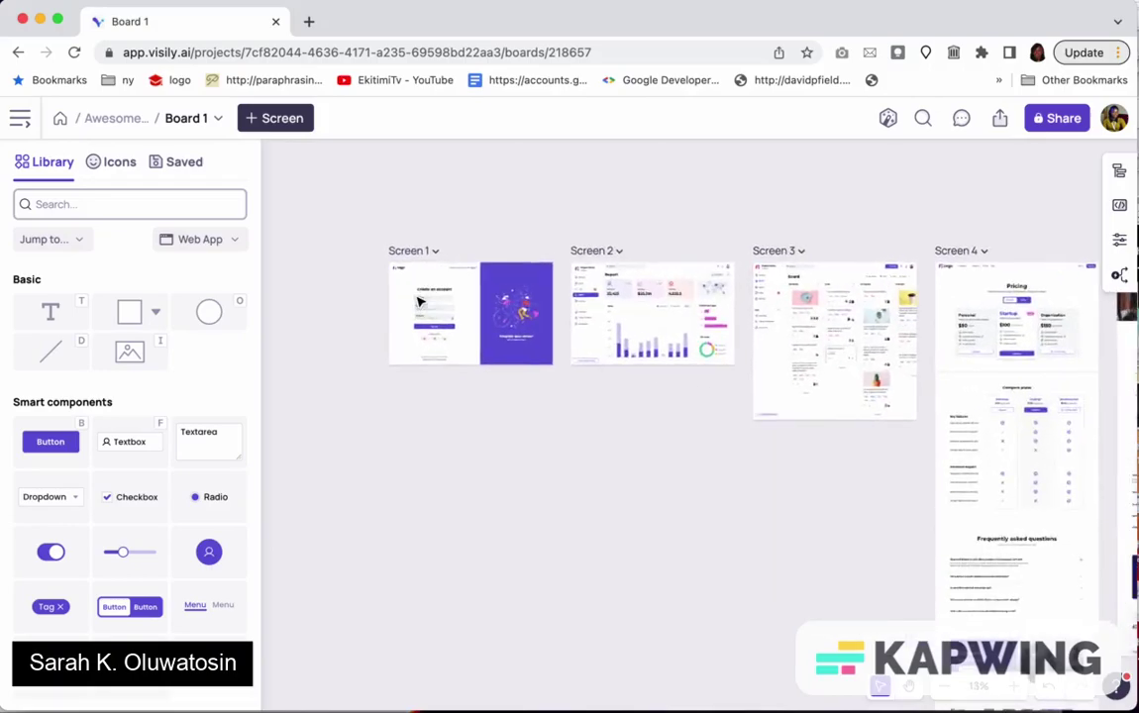
scroll(418, 300, "up", 3)
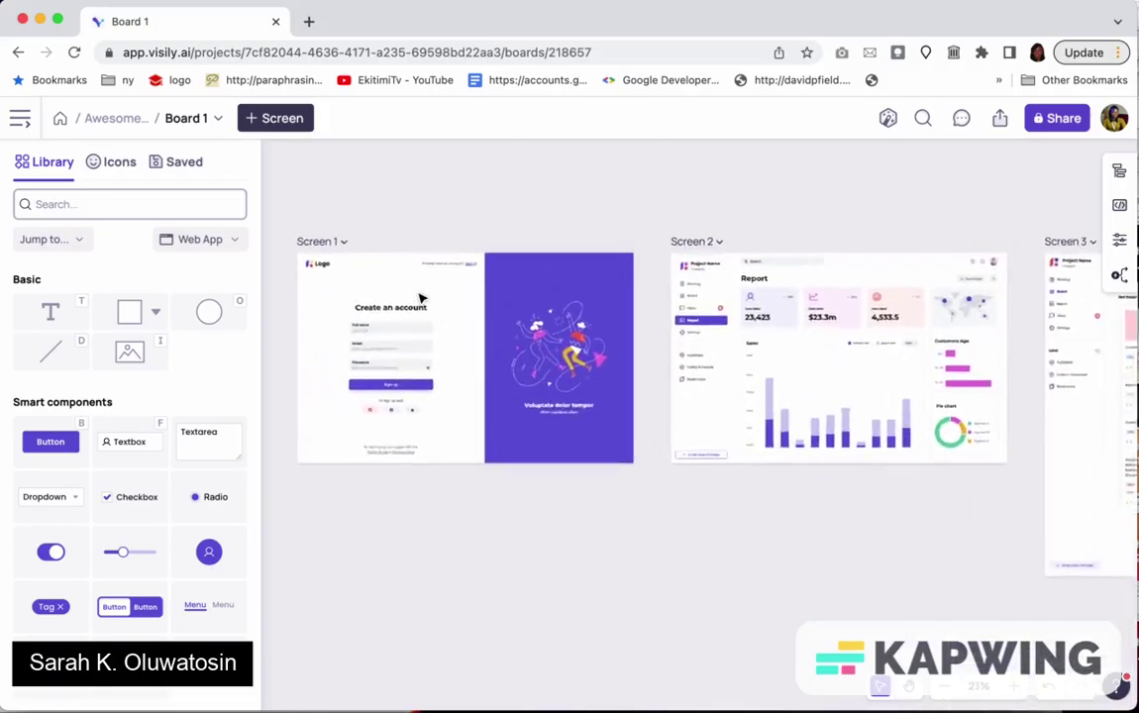
scroll(420, 298, "right", 10)
scroll(420, 299, "right", 15)
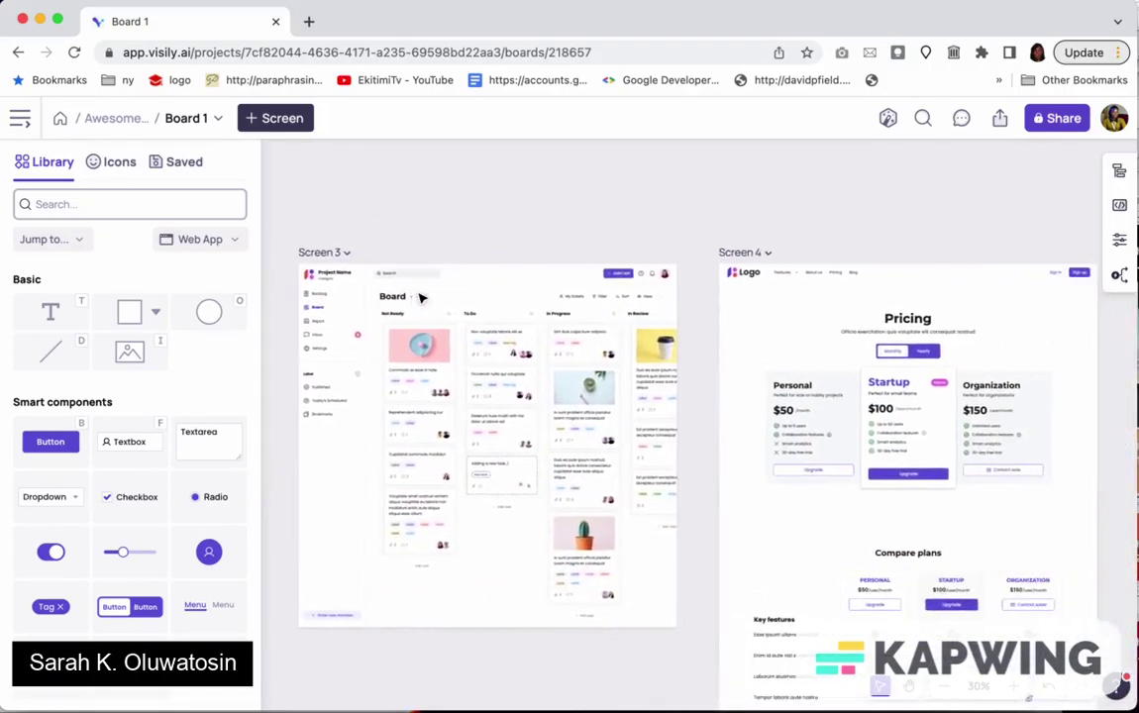
scroll(420, 298, "right", 8)
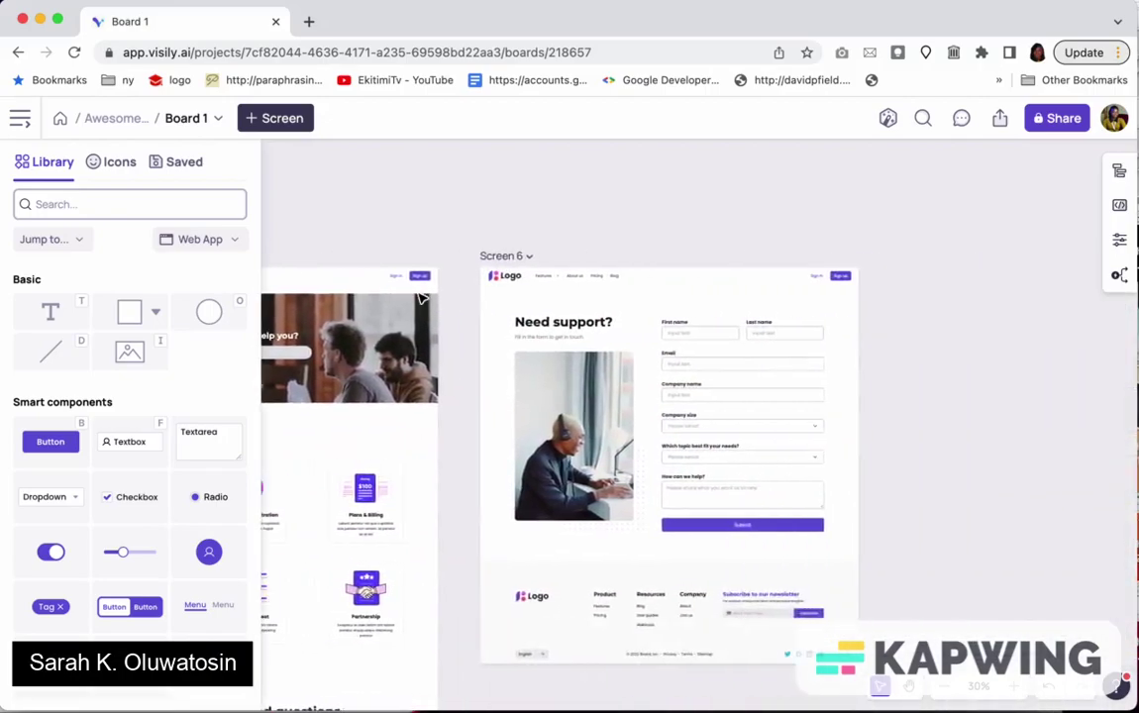
scroll(420, 298, "left", 20)
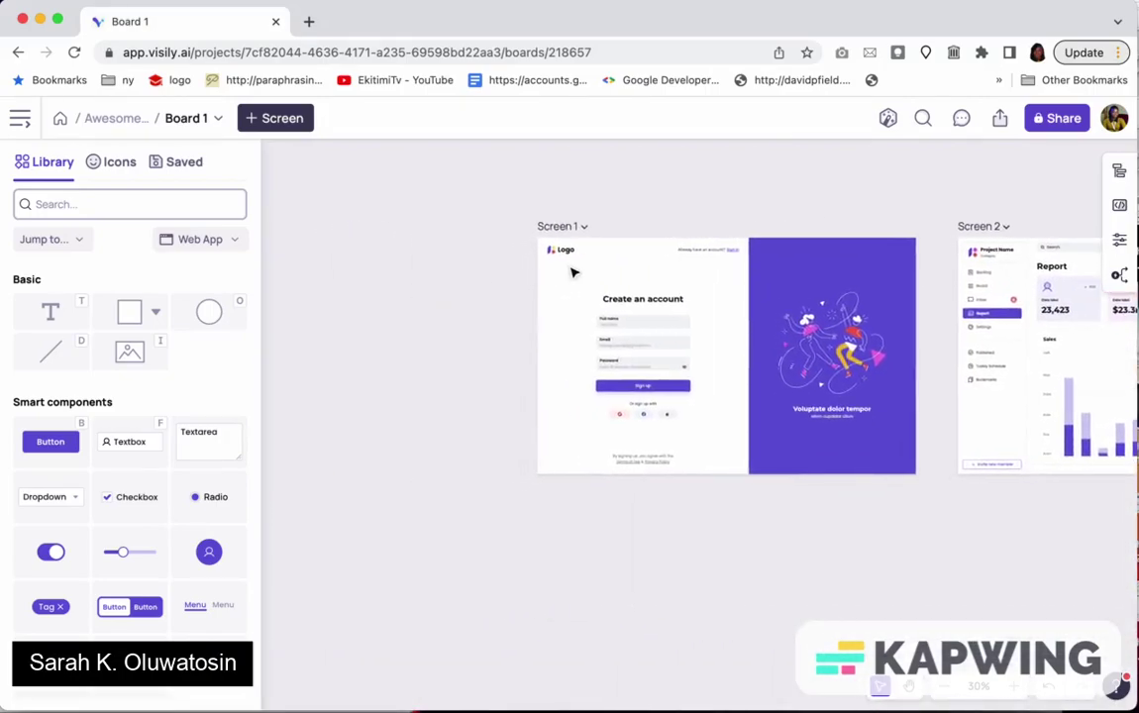
scroll(572, 272, "up", 5)
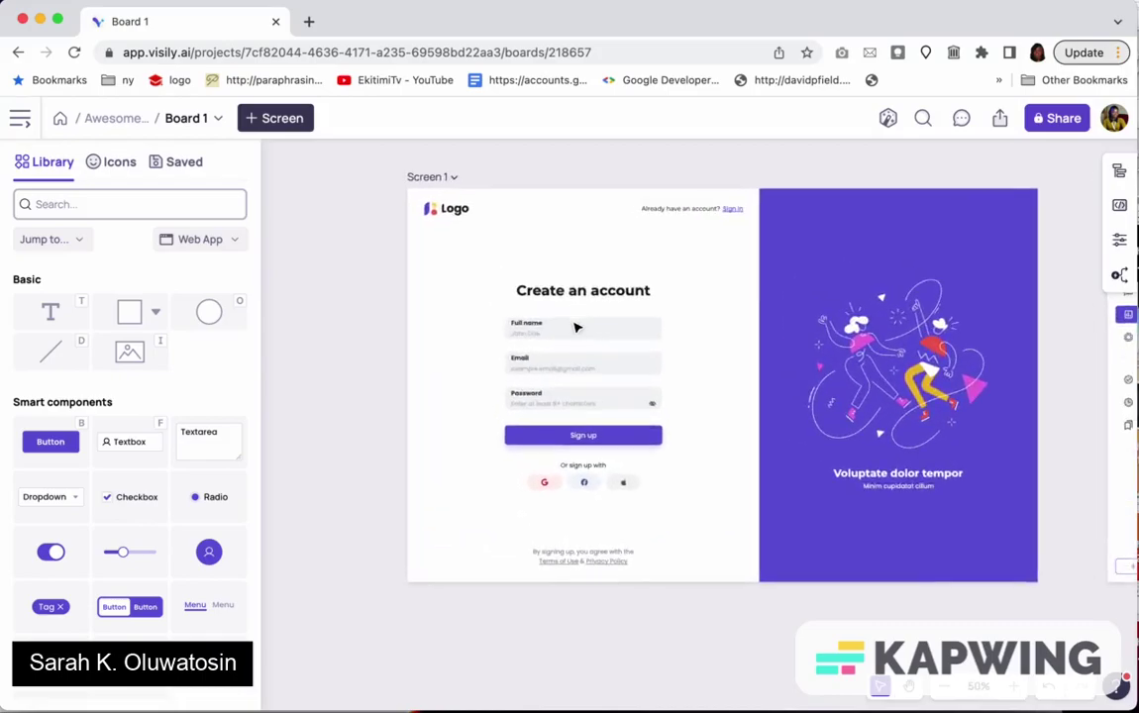
Duplicate the sign-up screen and place the copy directly beneath it.
left_click(443, 184)
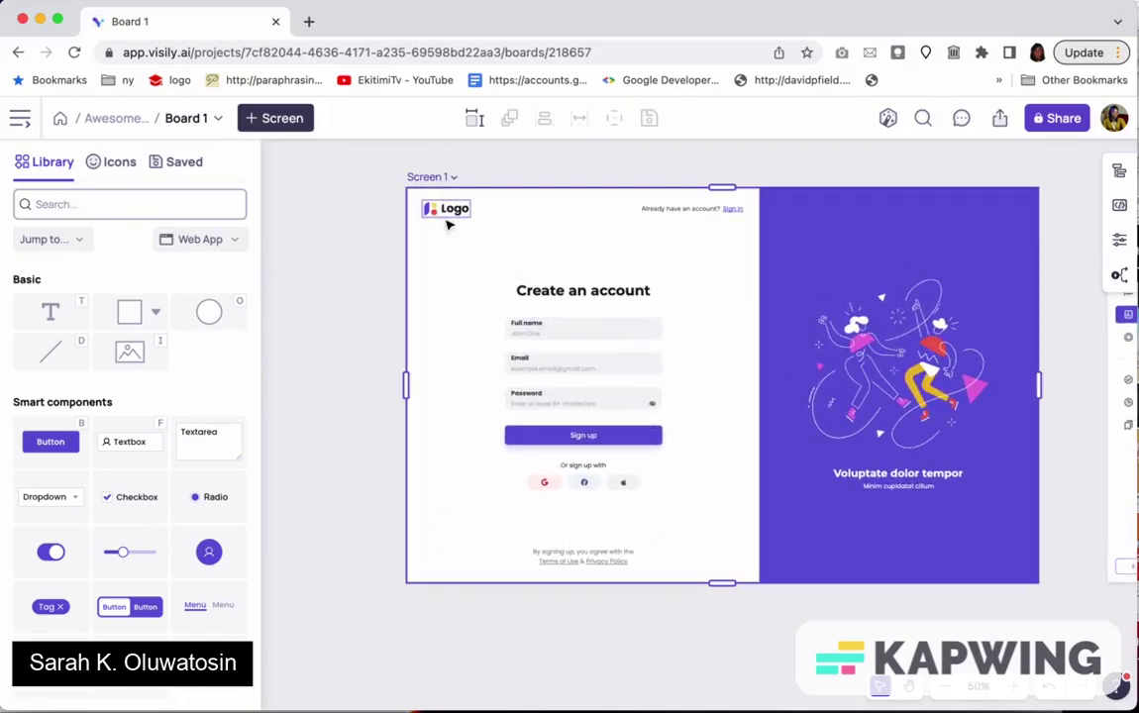
scroll(448, 225, "down", 10)
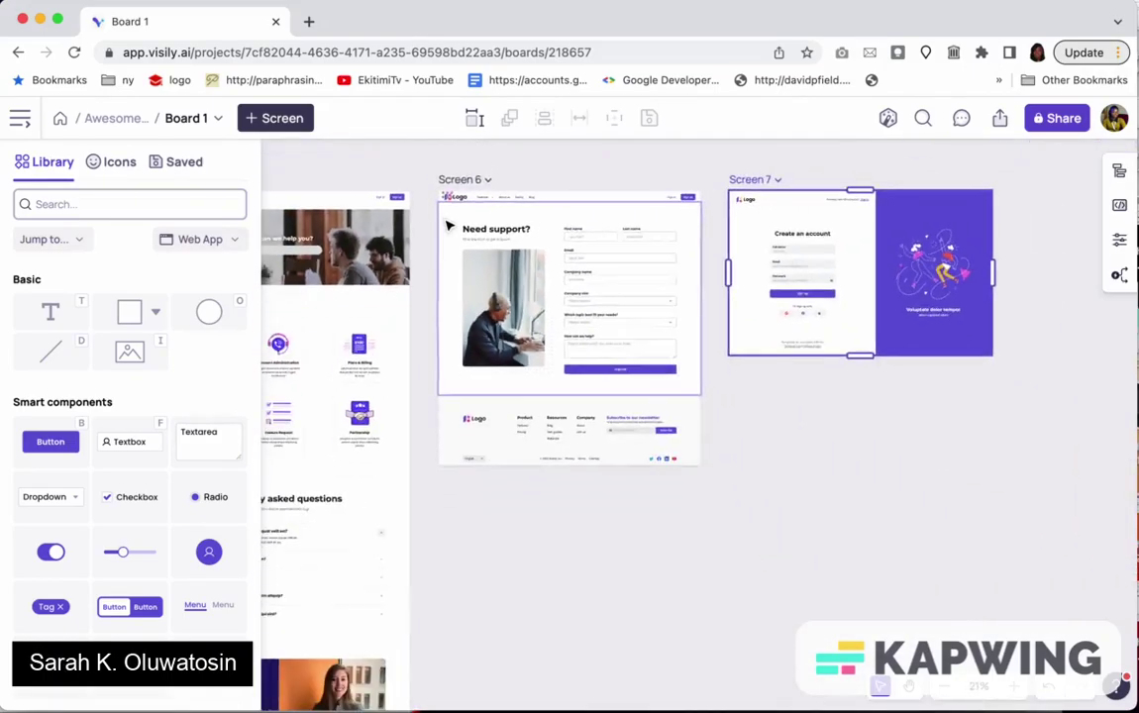
scroll(448, 225, "left", 10)
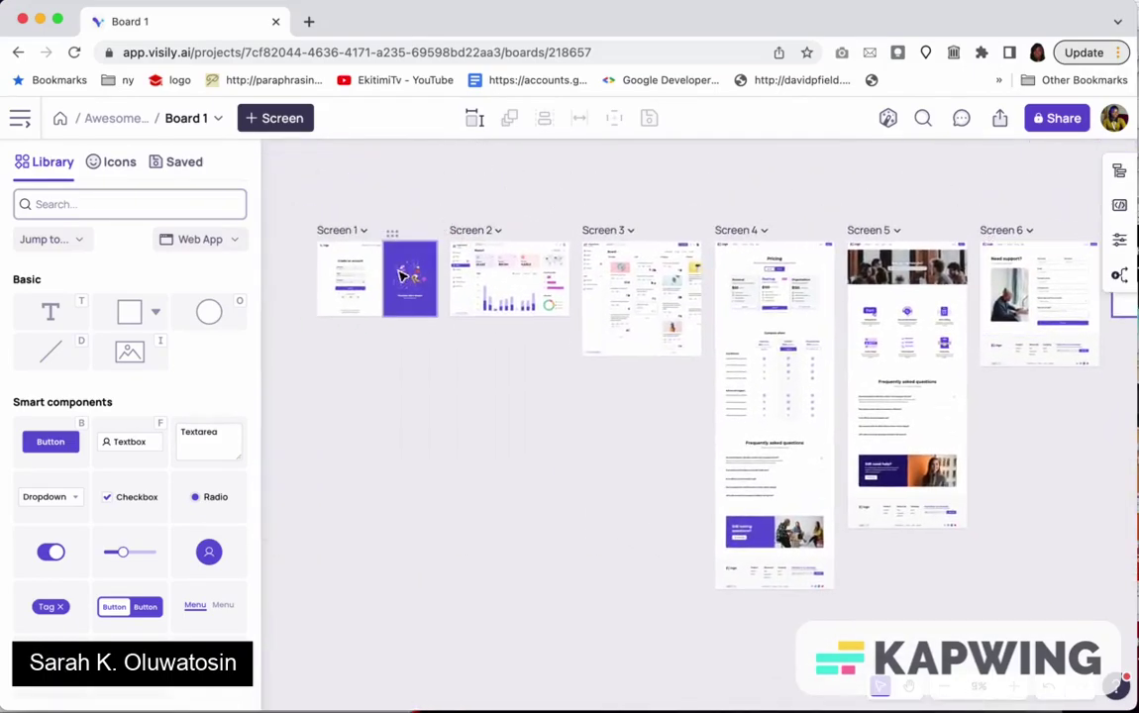
scroll(837, 259, "right", 5)
left_click_drag(919, 260, 286, 389)
scroll(286, 389, "left", 5)
left_click_drag(527, 368, 508, 336)
left_click(394, 274)
Rename the original screen 'Sign Up' and the copy 'Login'.
scroll(527, 265, "up", 3)
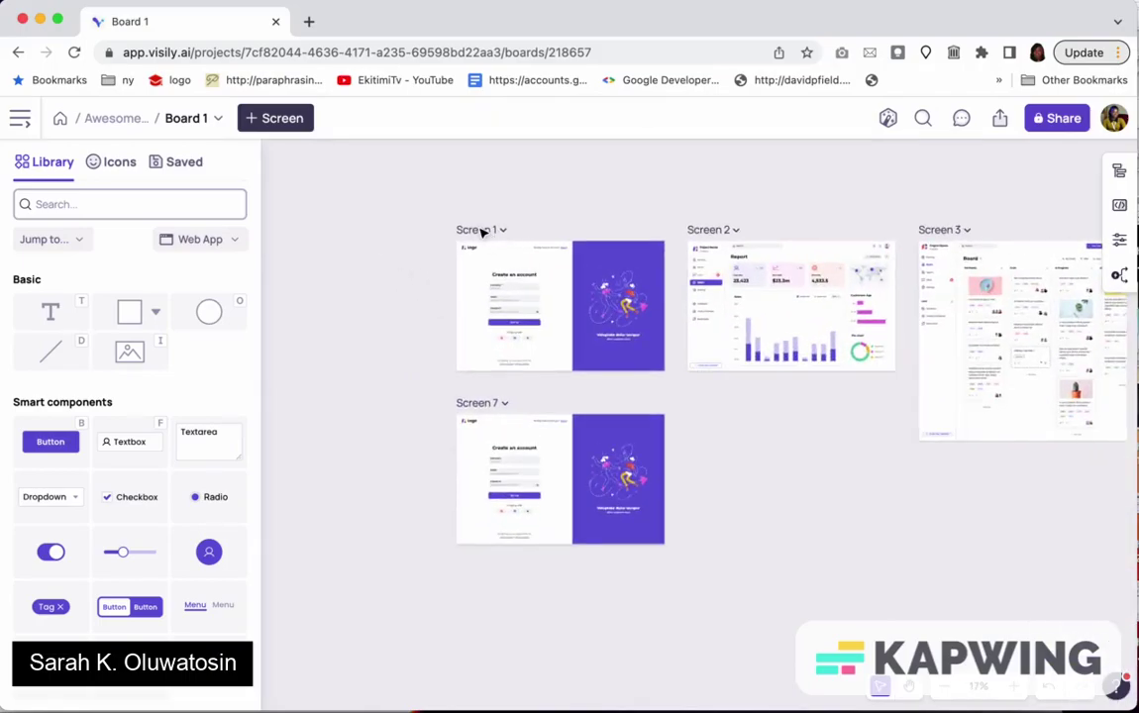
left_click(477, 229)
double_click(475, 227)
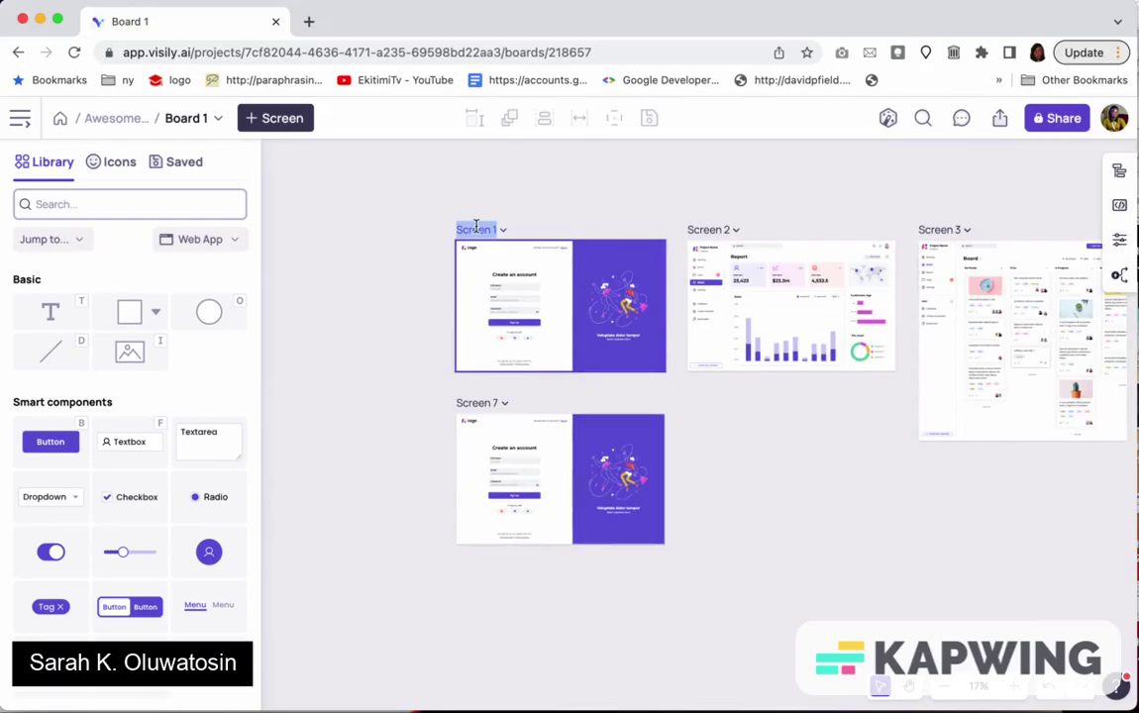
type("Sign Up")
double_click(479, 404)
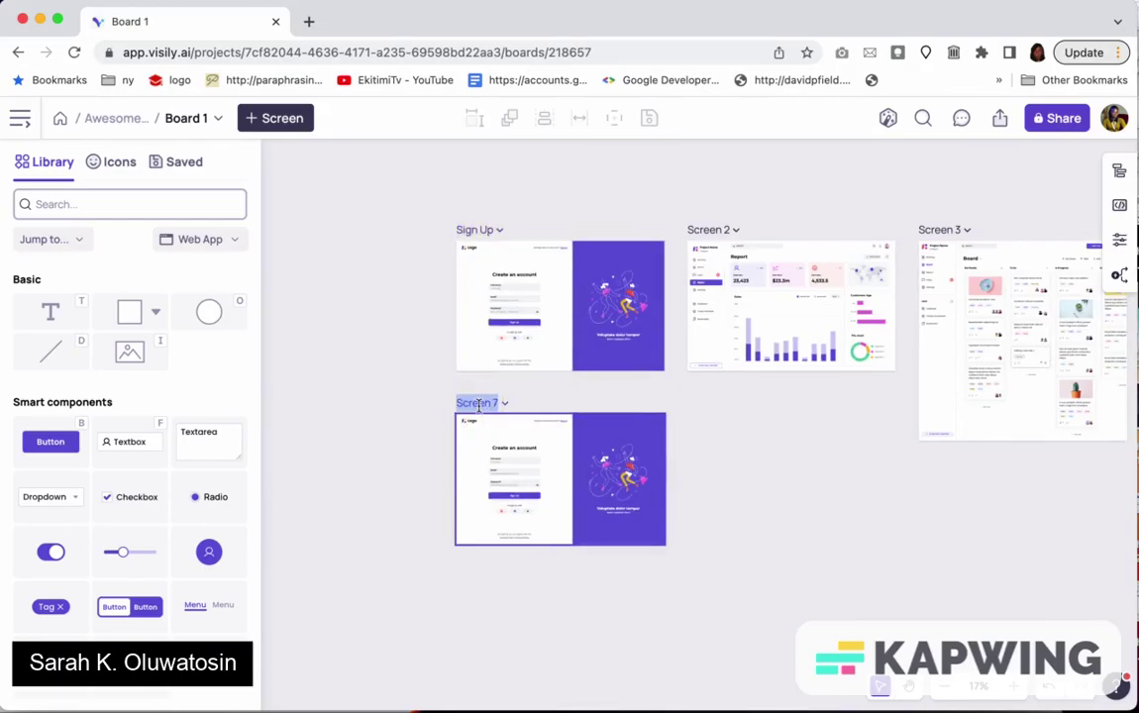
type("Login")
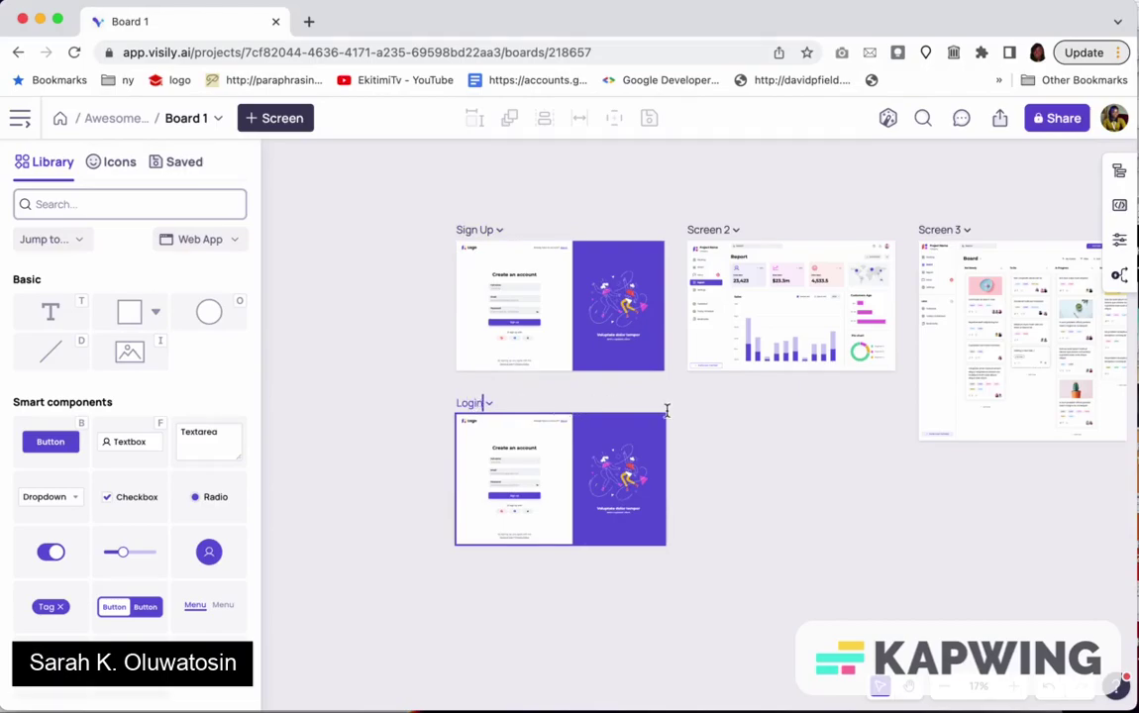
key("Return")
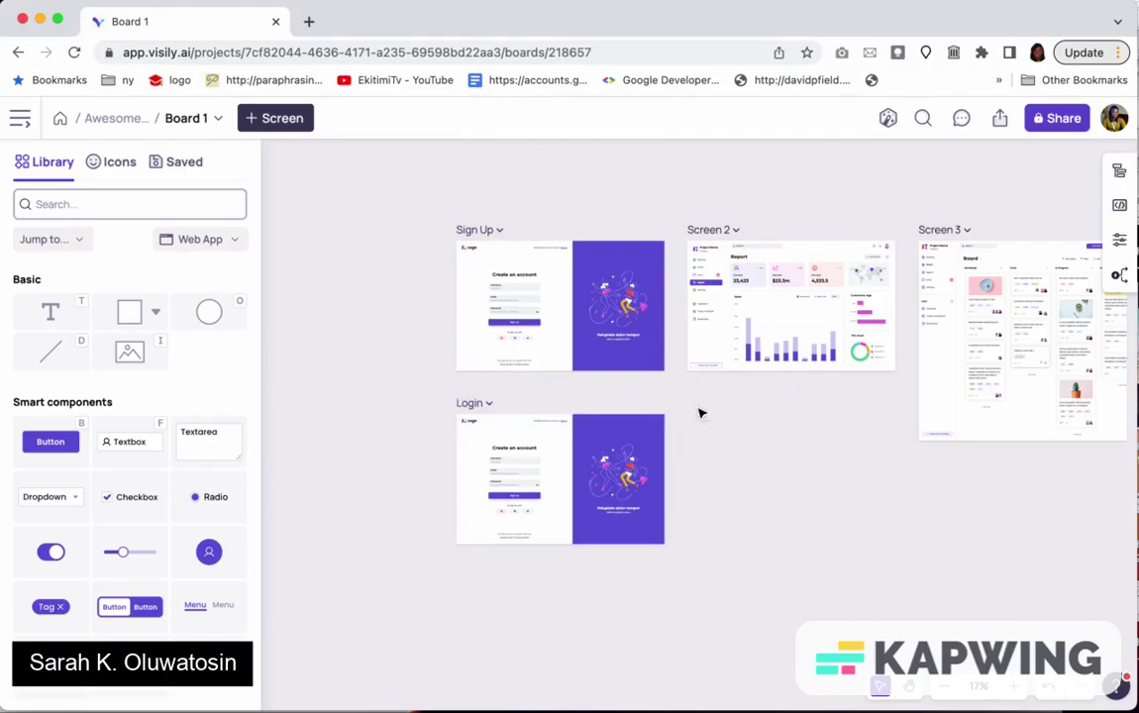
Delete the Full name textbox from the Login screen.
scroll(526, 473, "up", 6)
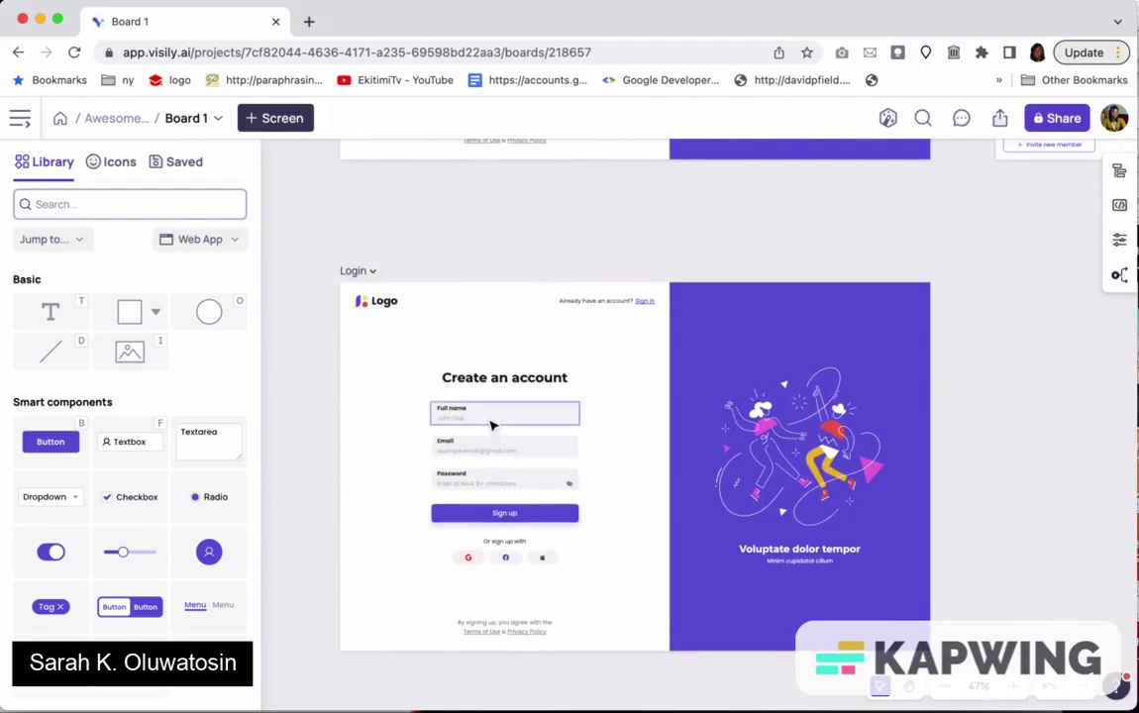
left_click(492, 424)
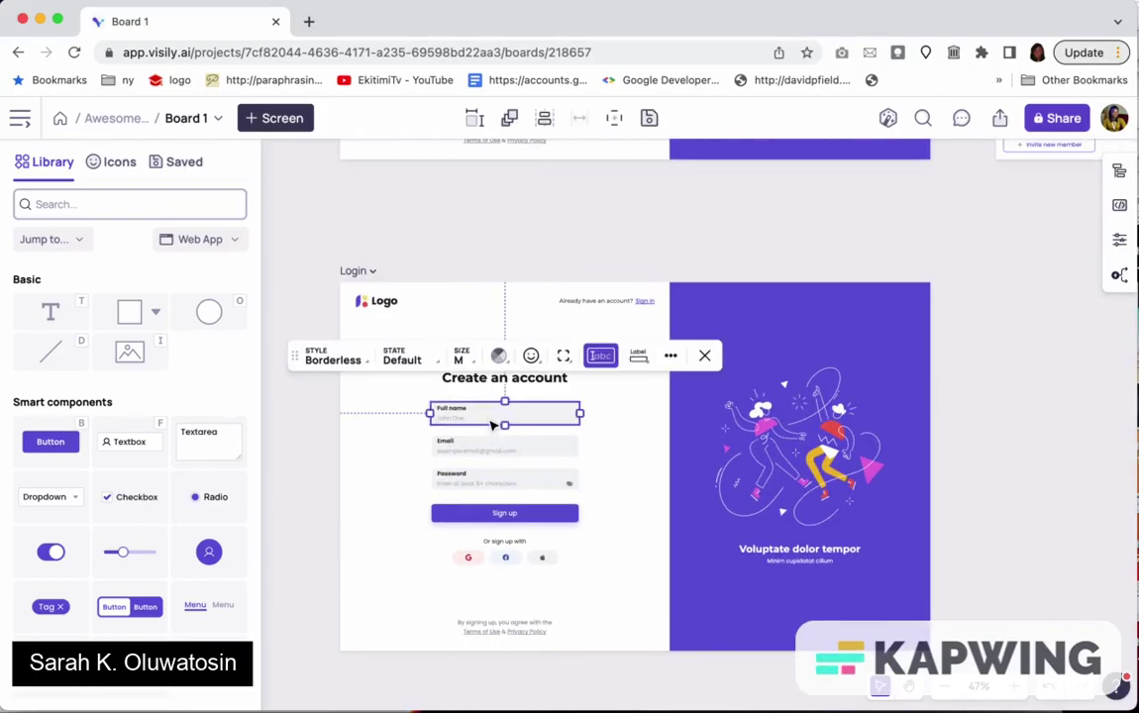
key("BackSpace")
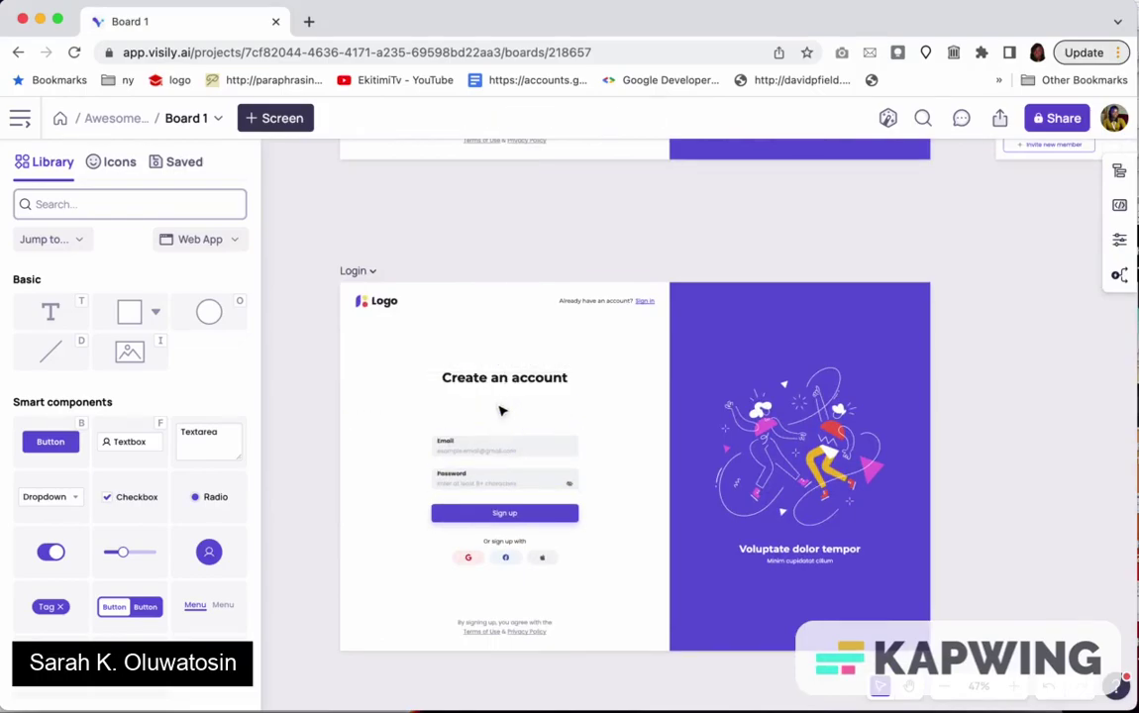
Shift the remaining Email and Password fields and buttons up to close the gap.
left_click_drag(306, 394, 613, 592)
left_click_drag(543, 451, 541, 411)
left_click(525, 226)
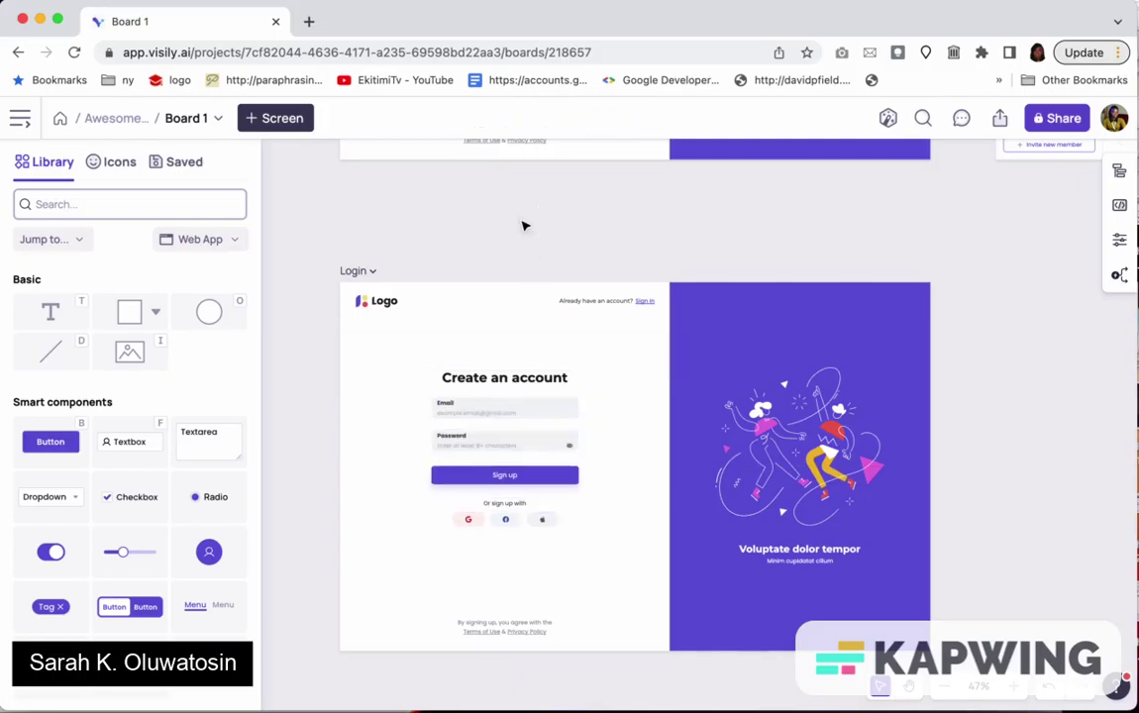
scroll(524, 226, "up", 3)
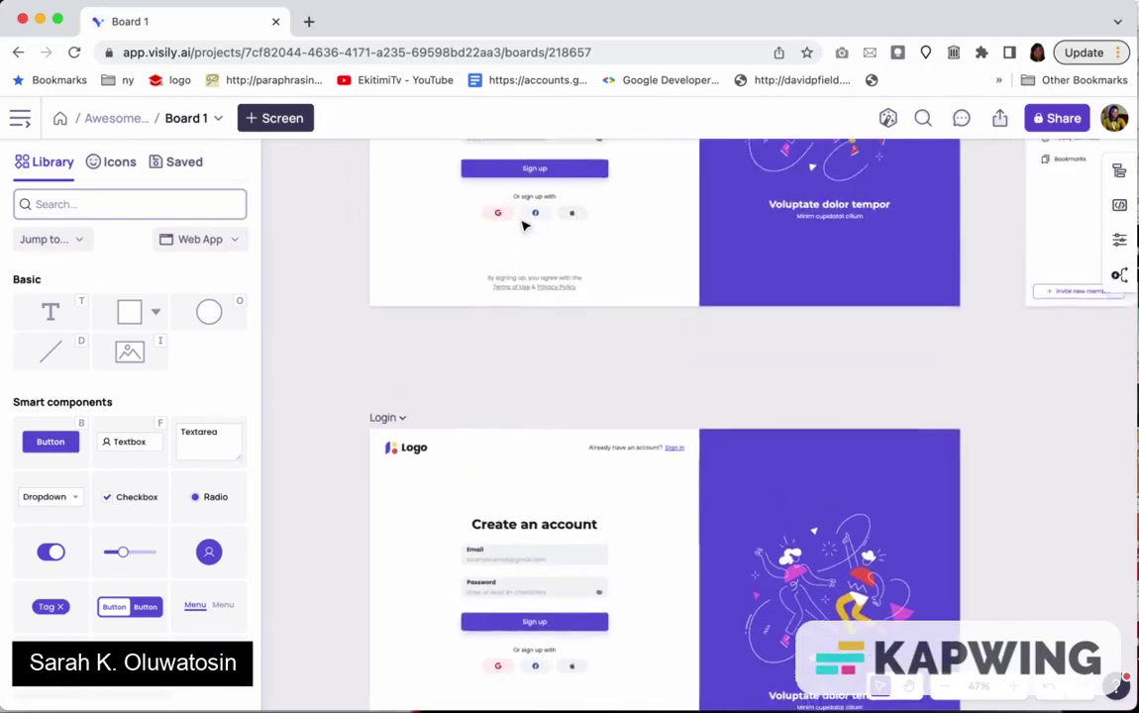
scroll(525, 226, "down", 5)
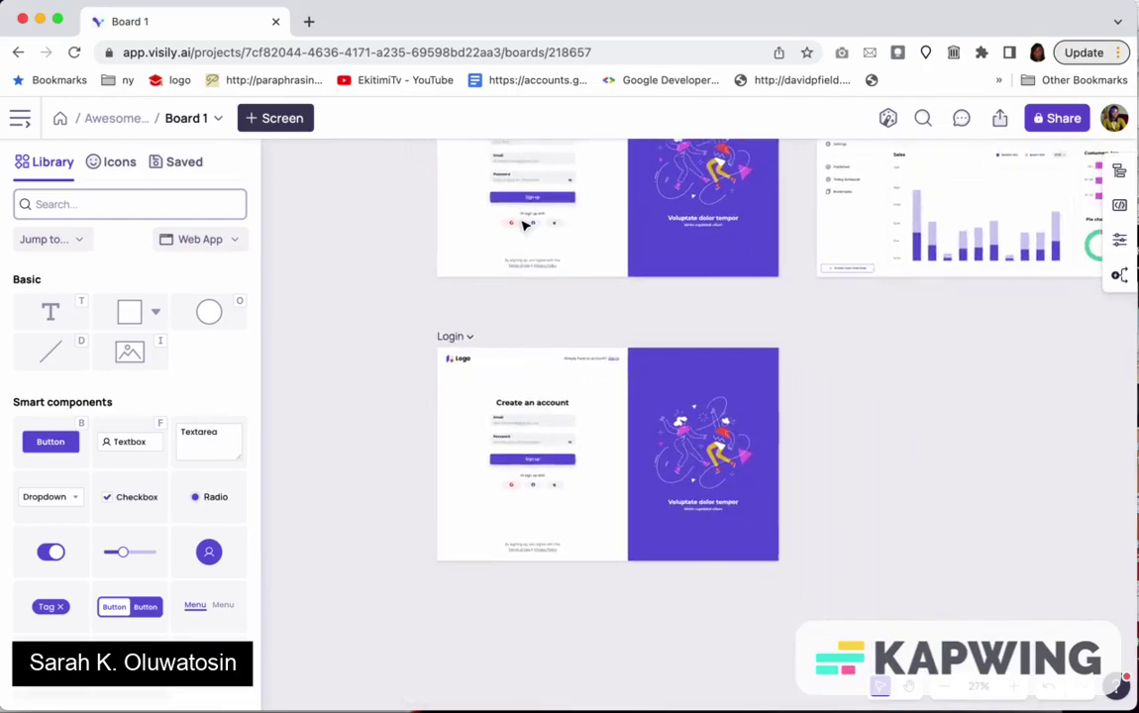
scroll(525, 226, "up", 3)
scroll(525, 226, "right", 2)
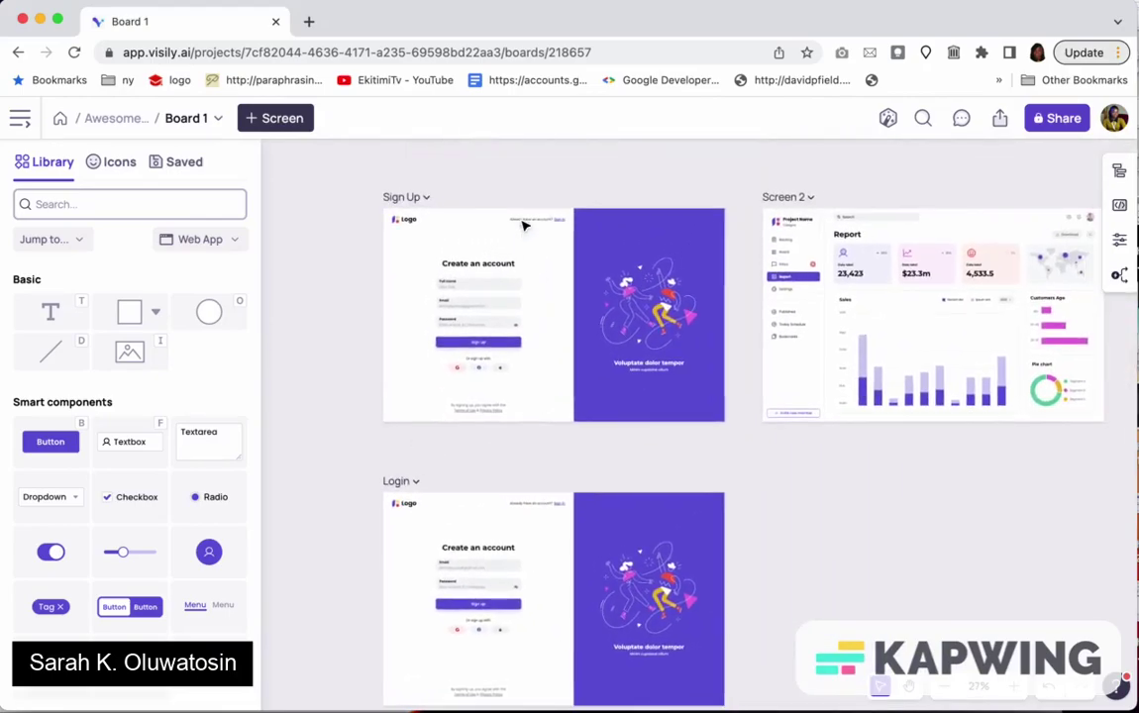
scroll(525, 226, "down", 1)
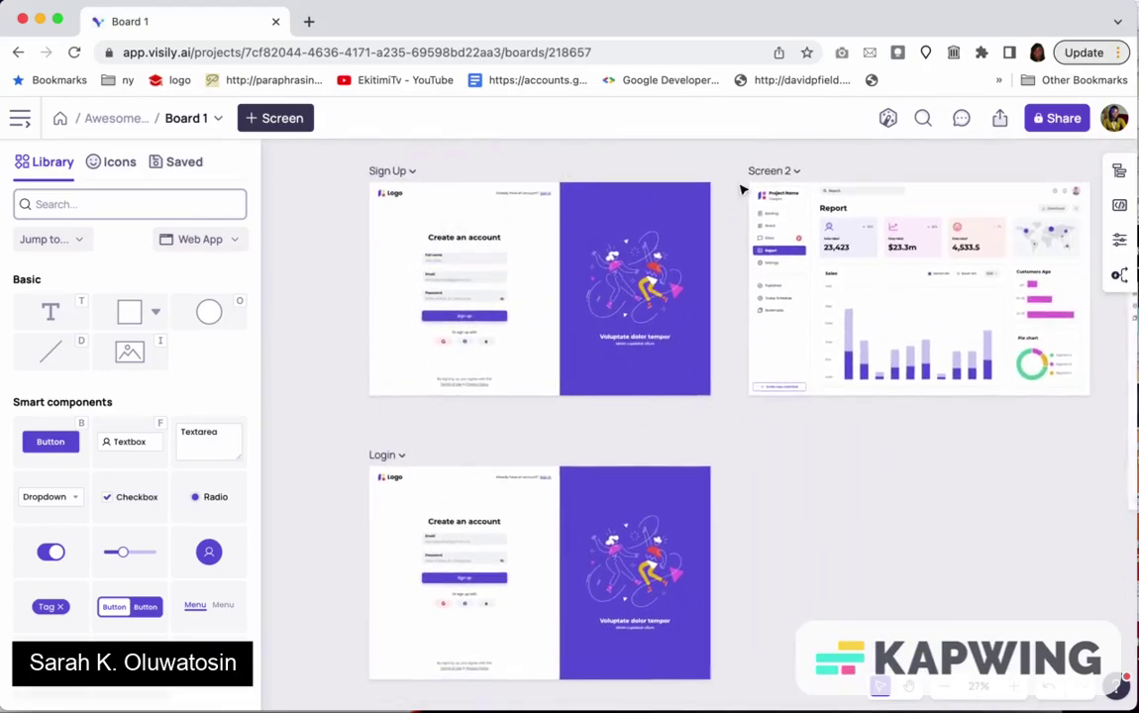